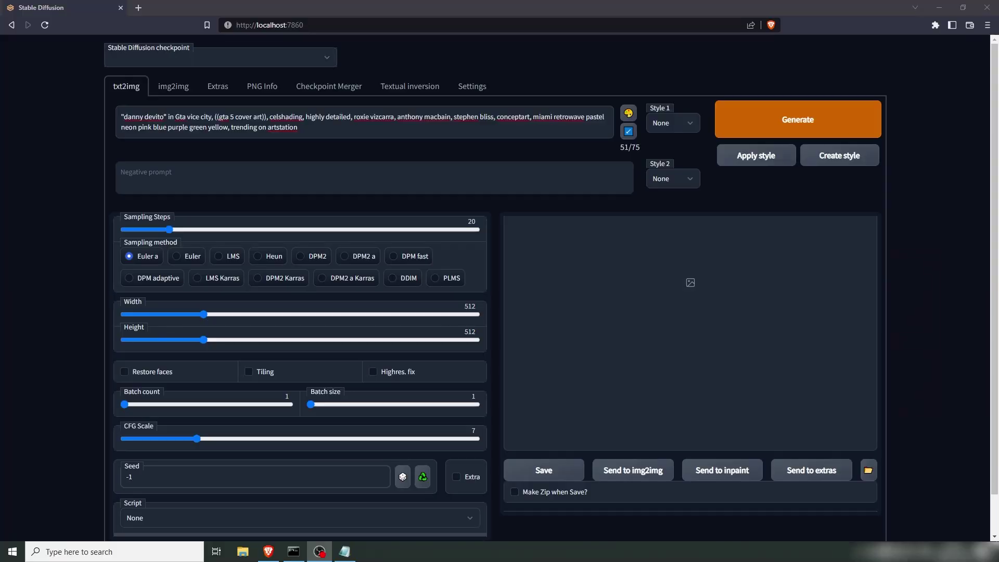
Step: Add 'colors' after 'purple green yellow' in the prompt, just before 'trending on artstation'
click(52, 224)
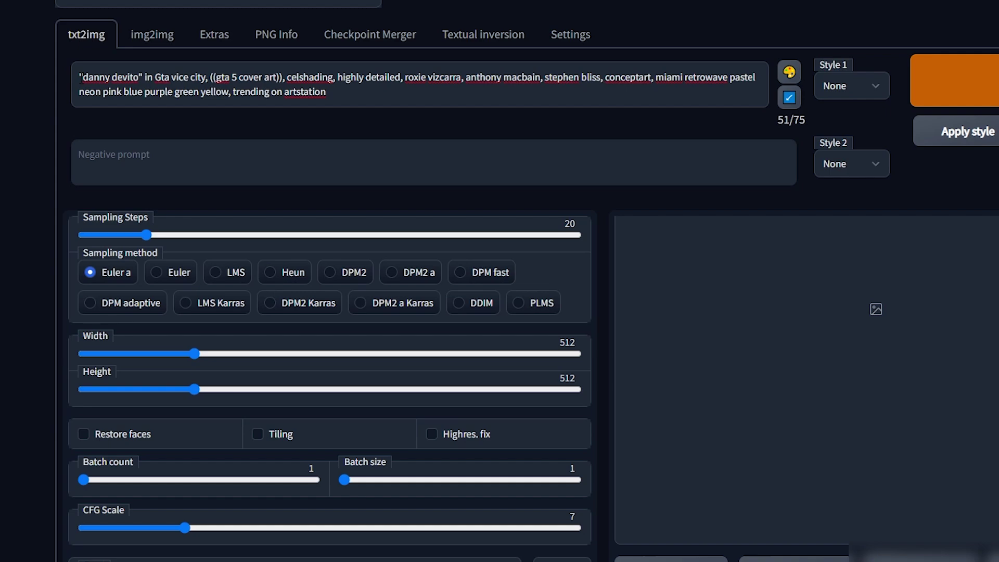
drag(79, 76, 139, 77)
click(140, 78)
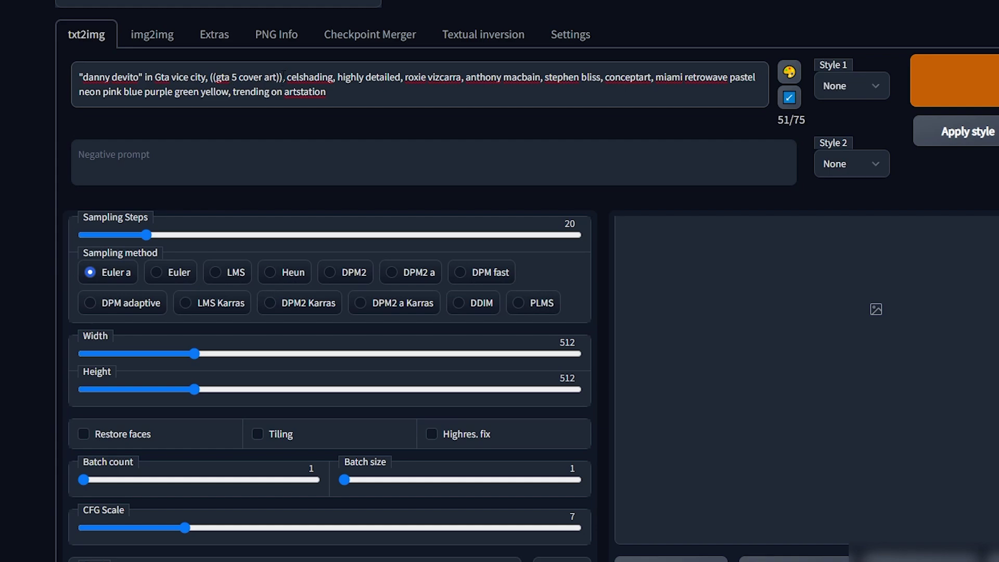
drag(282, 77, 209, 77)
click(217, 77)
click(227, 91)
text(colors)
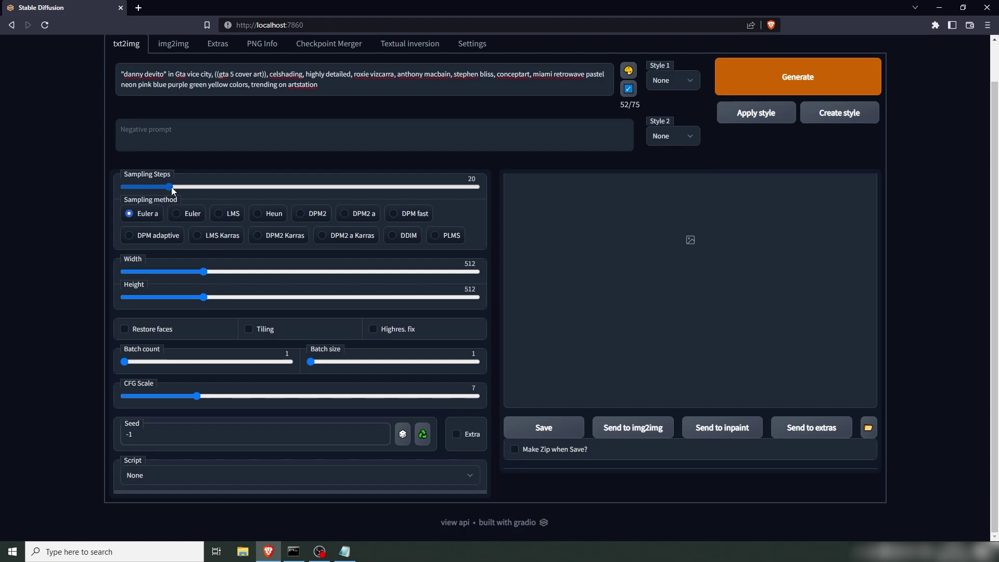
Step: Set 50 sampling steps, the LMS sampler and batch count 4, leaving Restore faces off
drag(147, 234, 231, 240)
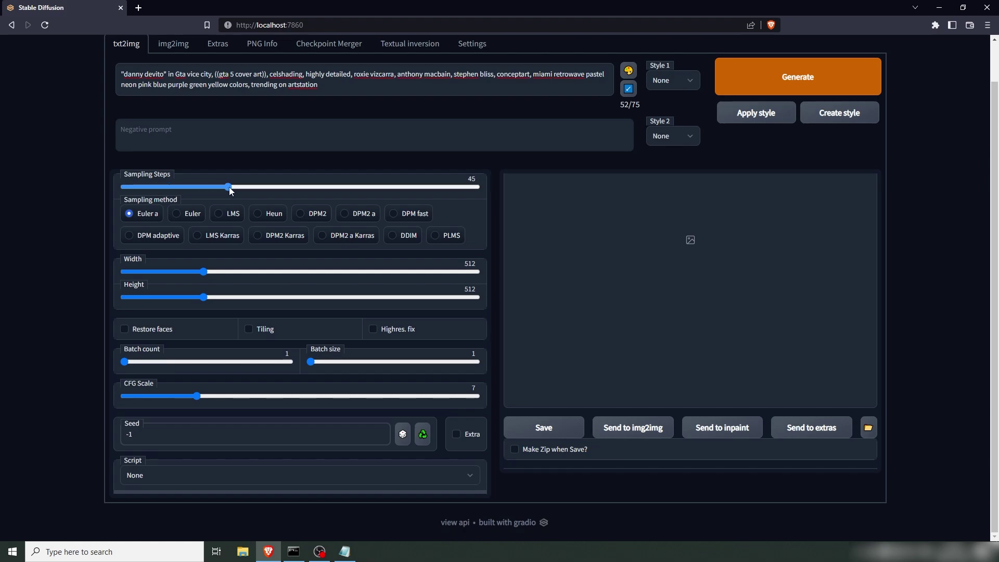
drag(230, 191, 240, 187)
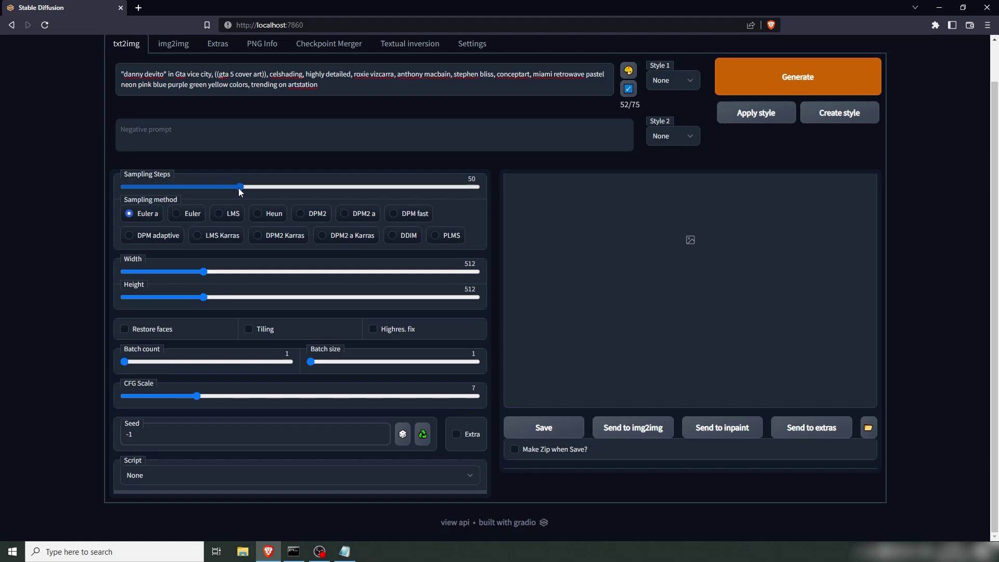
click(218, 214)
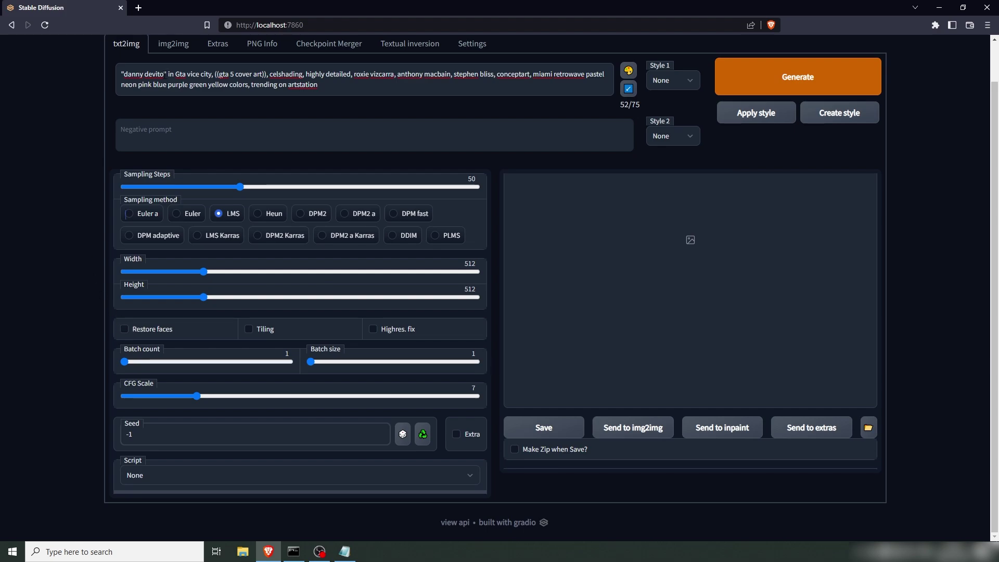
click(124, 329)
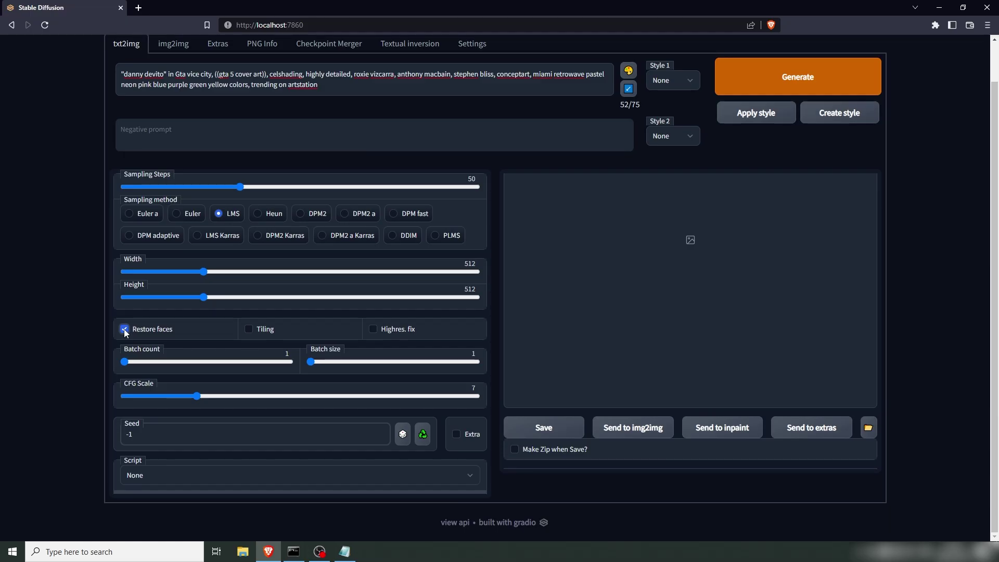
click(124, 329)
drag(124, 362, 158, 361)
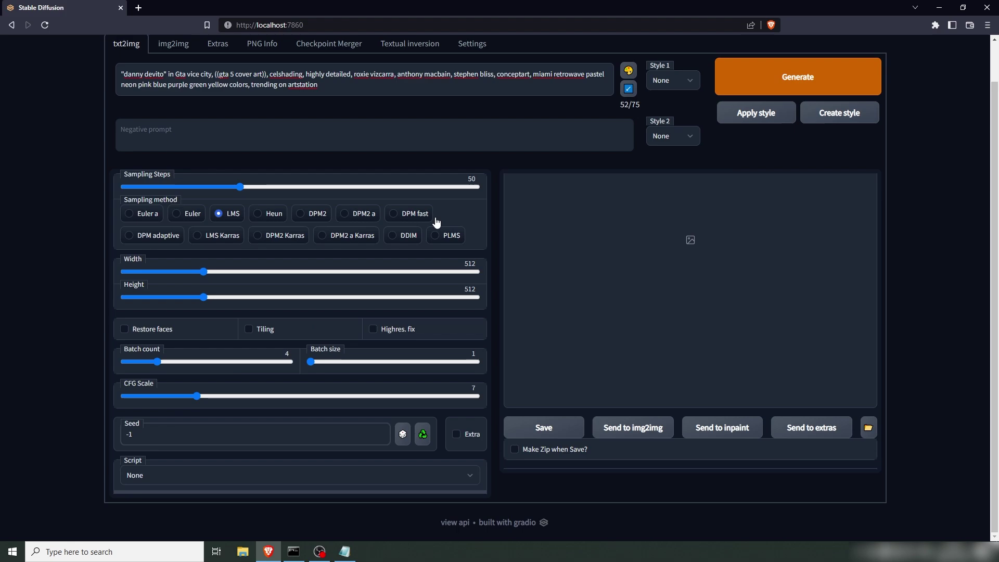
Step: Generate the first batch of four portraits and inspect the grid full-screen
click(765, 86)
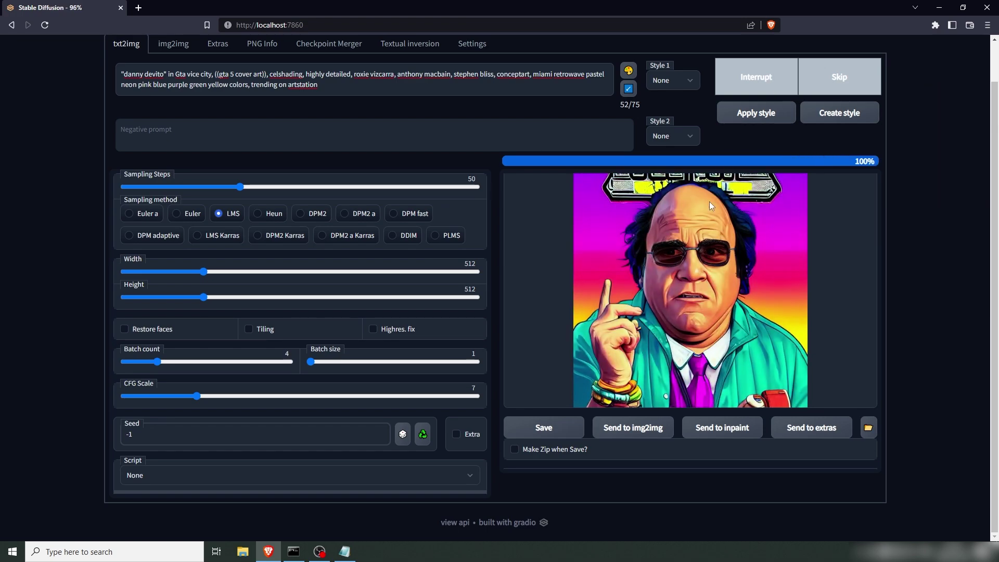
click(563, 212)
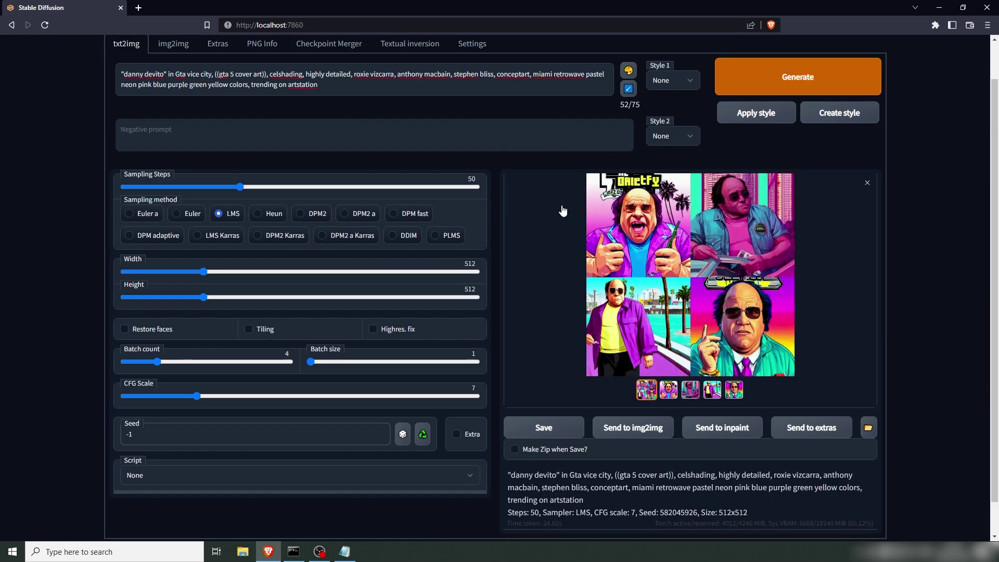
click(649, 228)
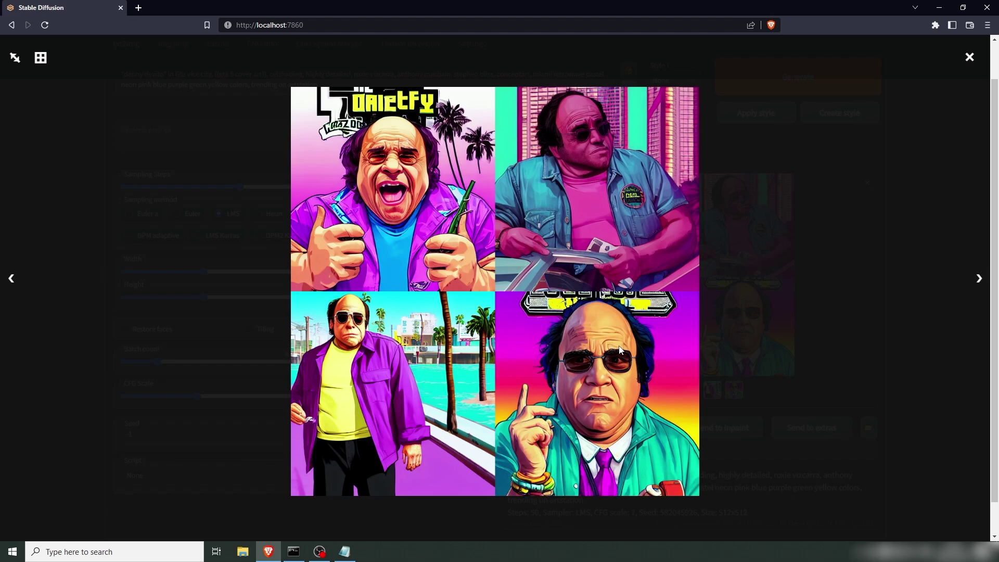
click(149, 304)
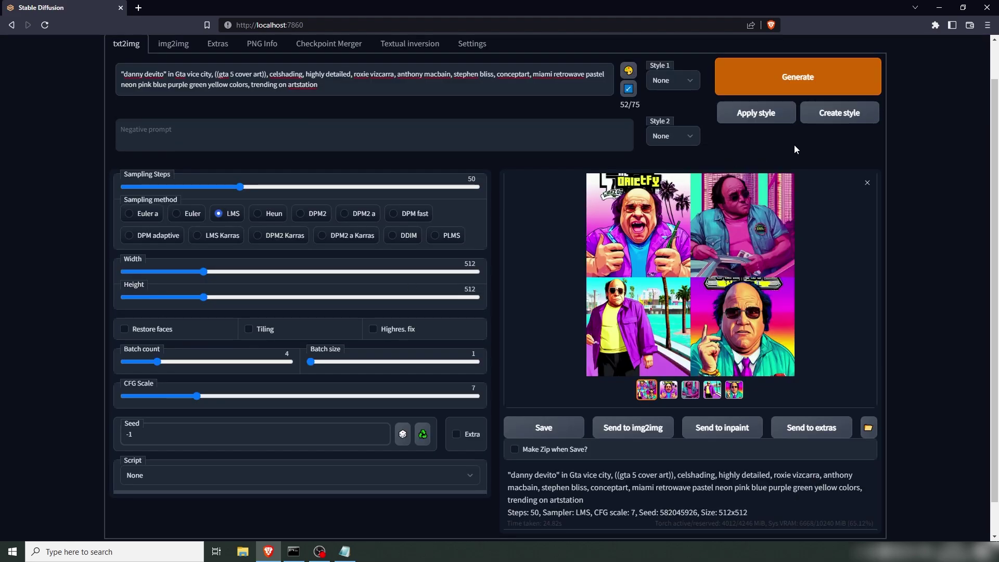
Step: Generate a second batch with the same settings and review its grid full-screen
click(779, 78)
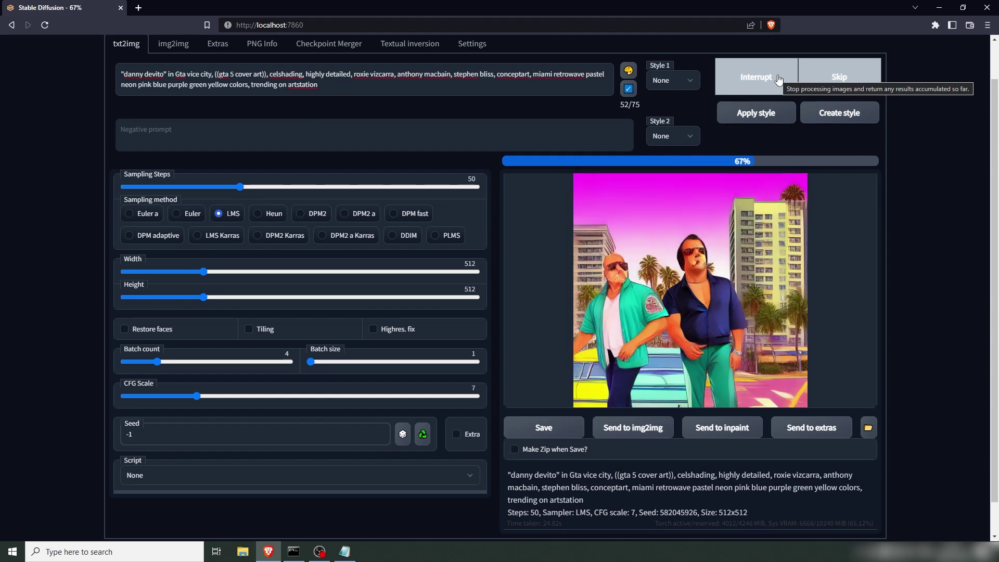
click(645, 223)
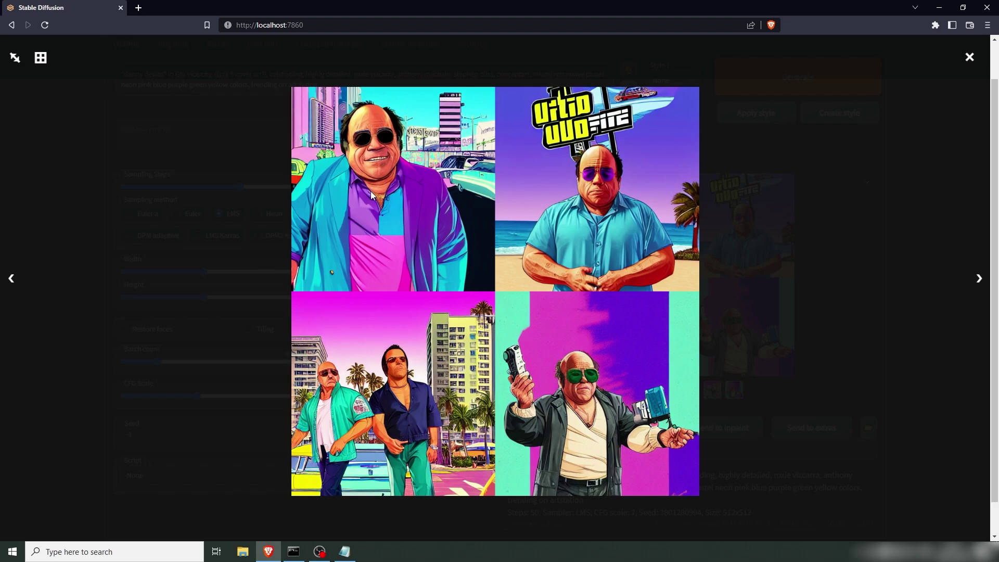
click(82, 208)
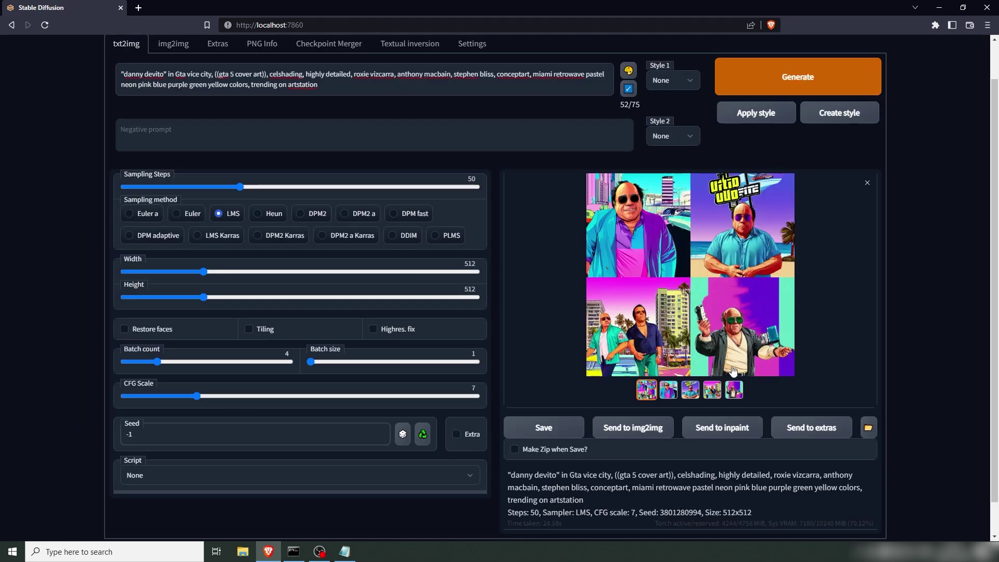
Step: Send the first portrait to Extras and upscale it 4x with SwinIR_4x
click(671, 391)
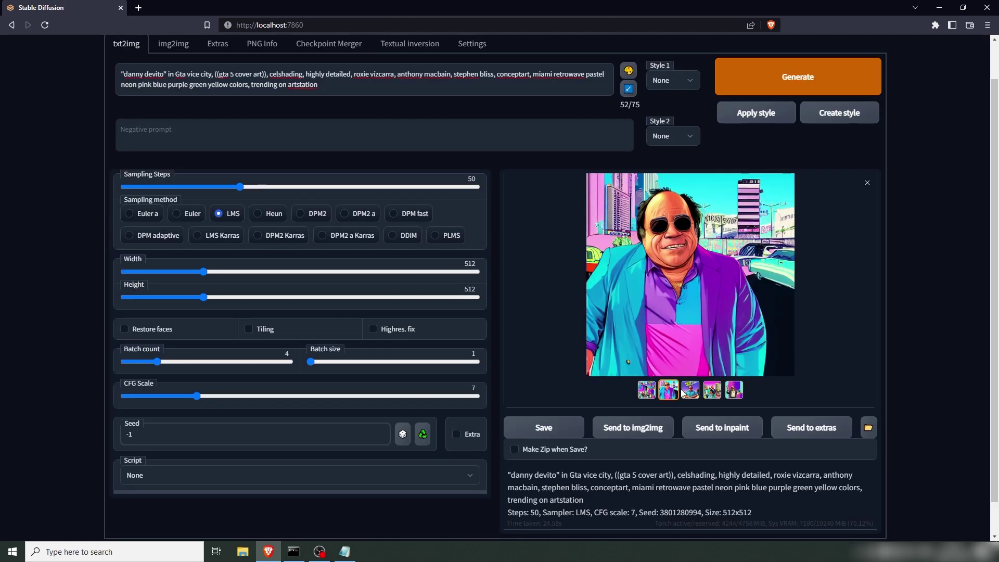
click(810, 429)
drag(329, 246, 476, 241)
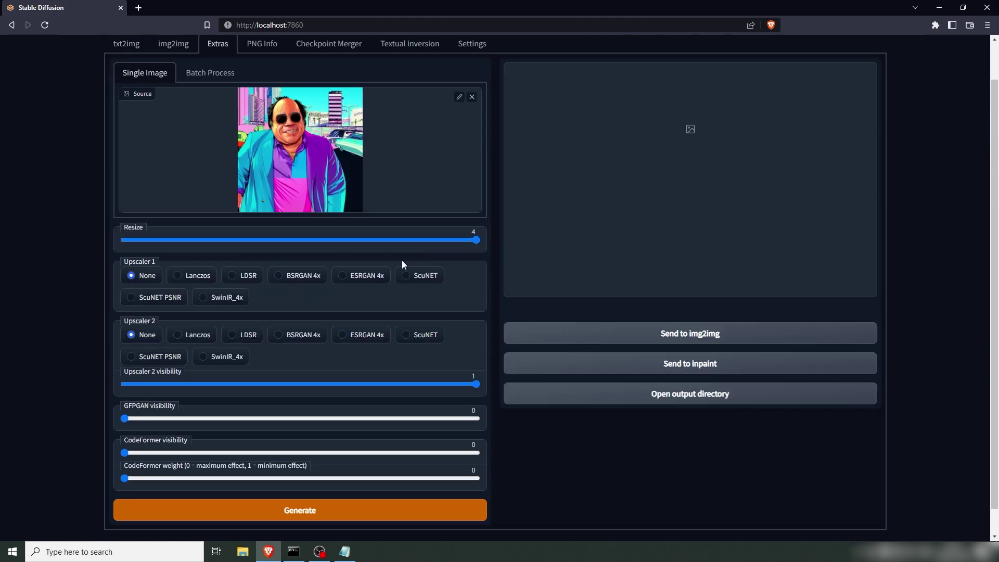
click(203, 297)
scroll(301, 333, down, 1)
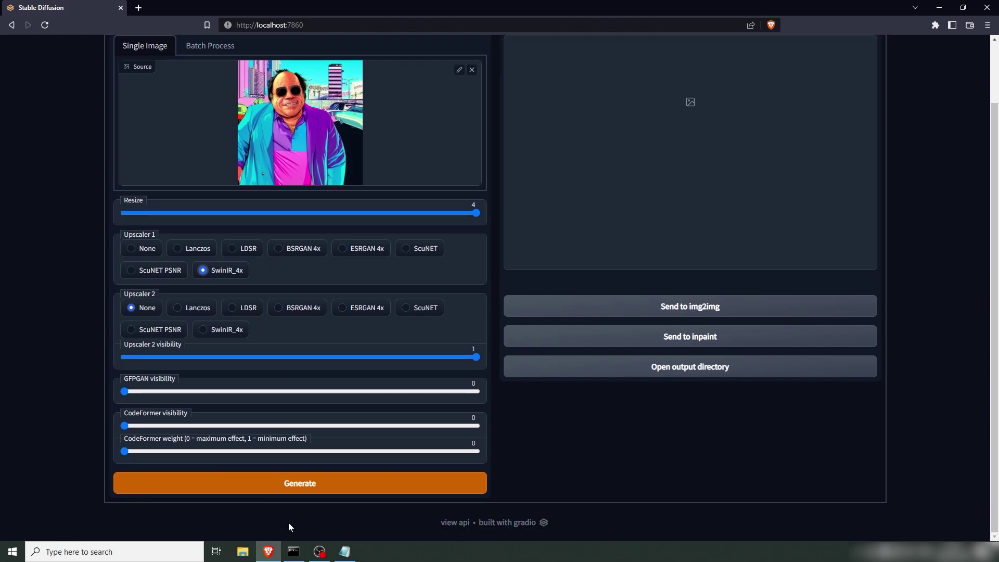
click(291, 483)
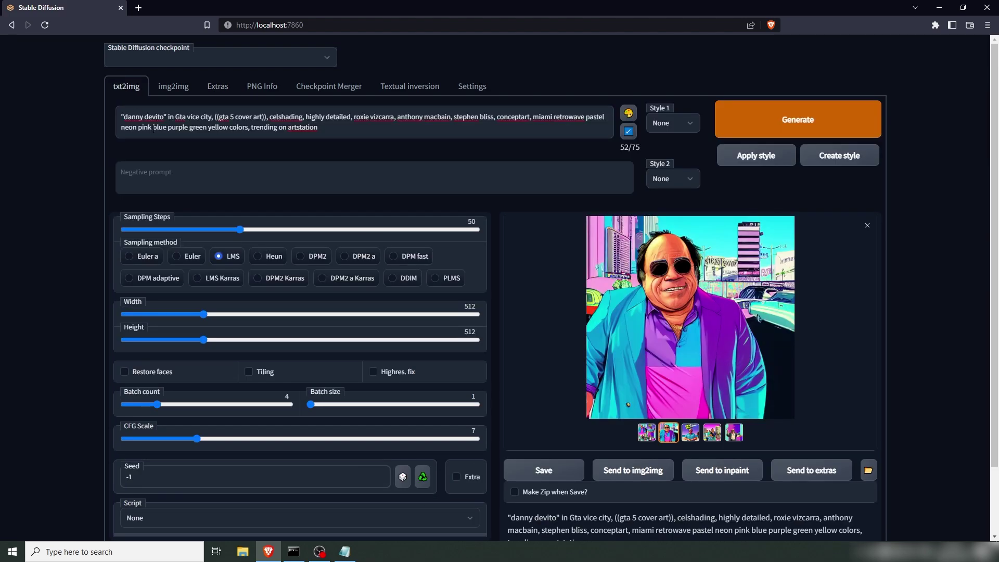
Step: Replace the quoted celebrity name with a new actor's name, generate, and review the grid full-screen
drag(164, 116, 123, 116)
text(morgan freeman)
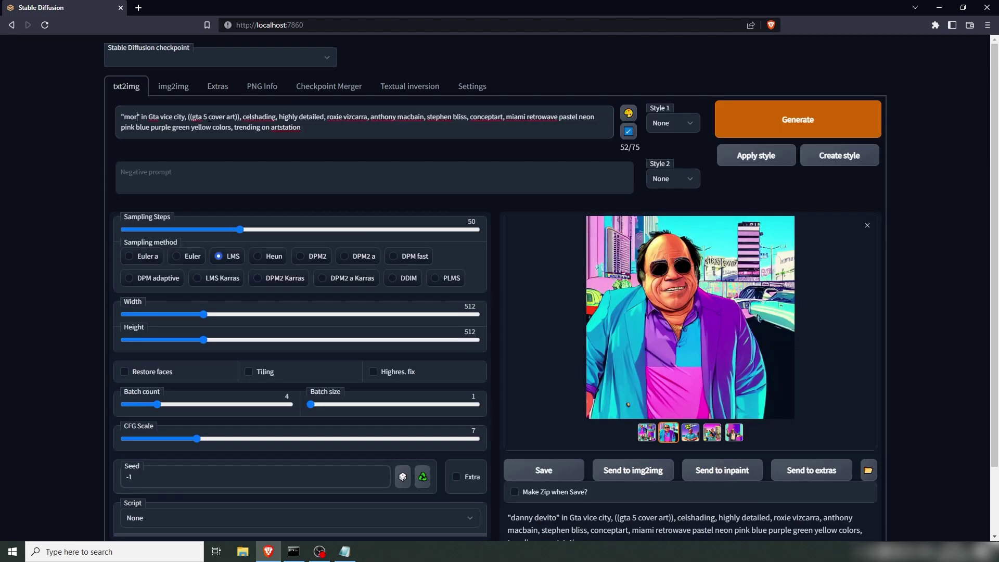
click(745, 120)
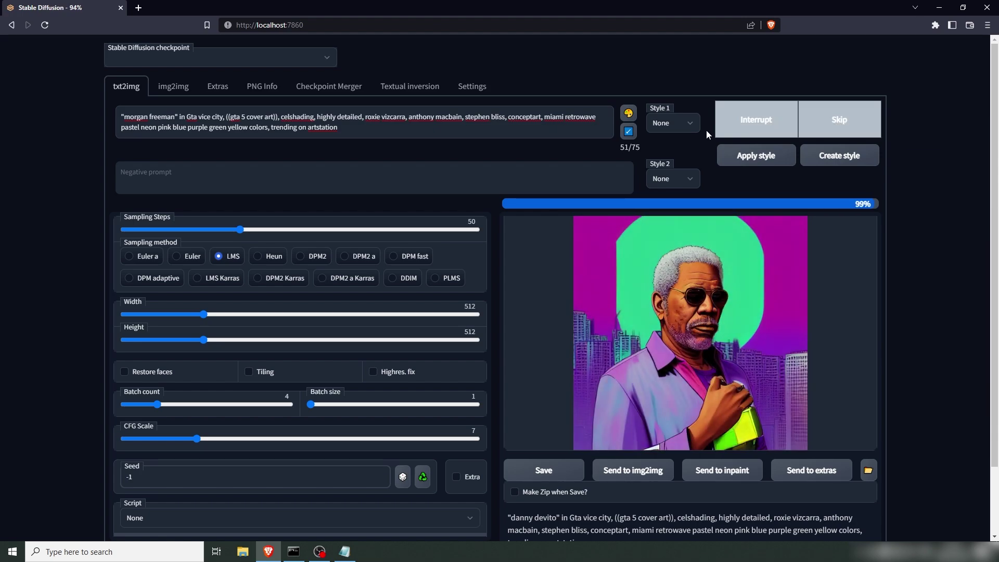
click(765, 249)
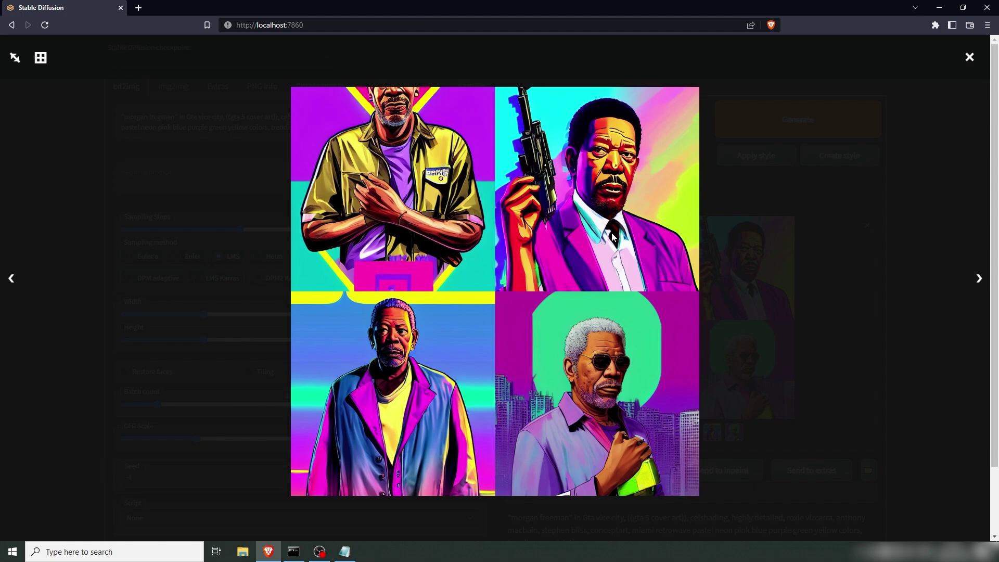
click(91, 176)
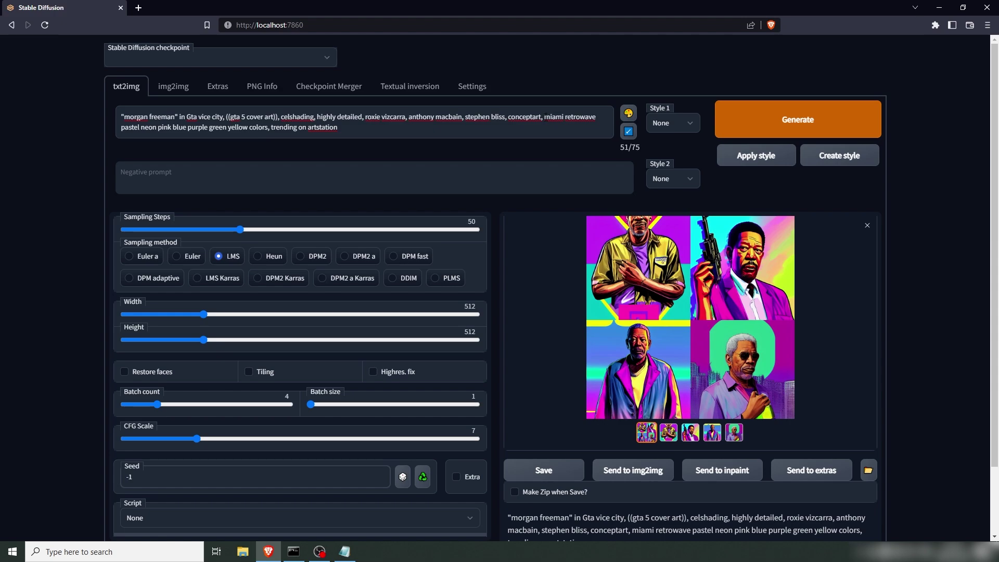
Step: Delete the 'miami retrowave … colors,' terms from the prompt, regenerate and view the batch full-screen
drag(544, 116, 268, 129)
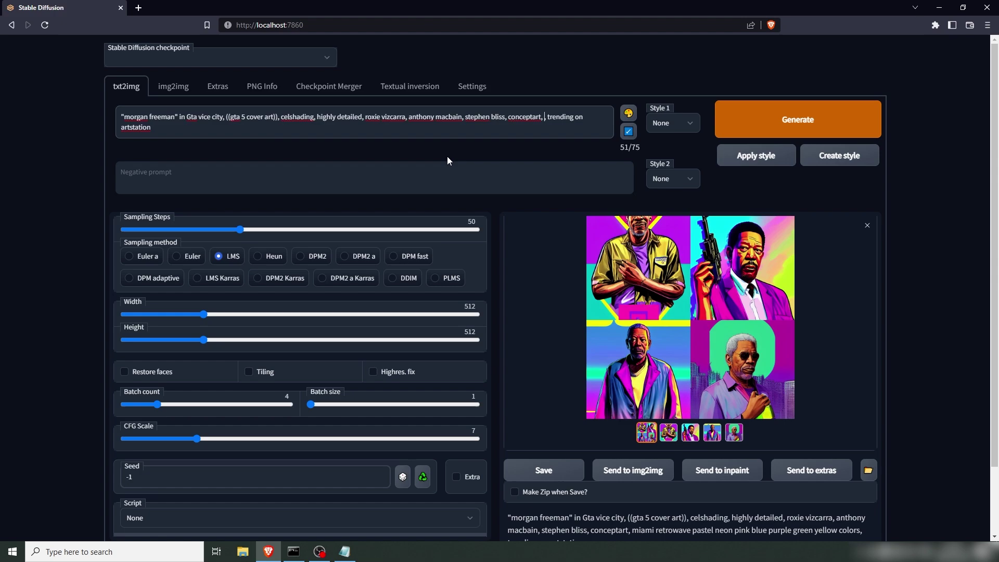
key(BackSpace)
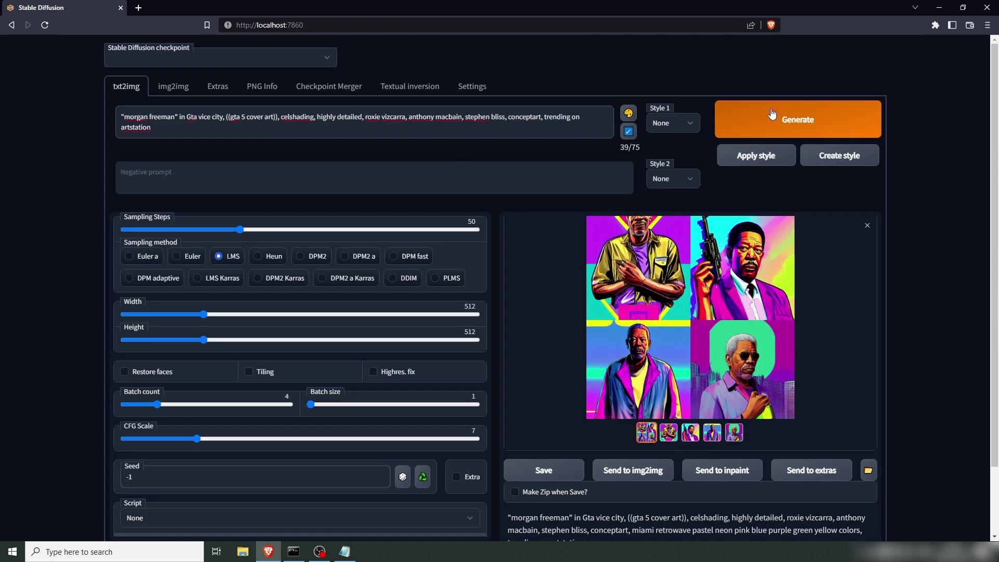
click(777, 118)
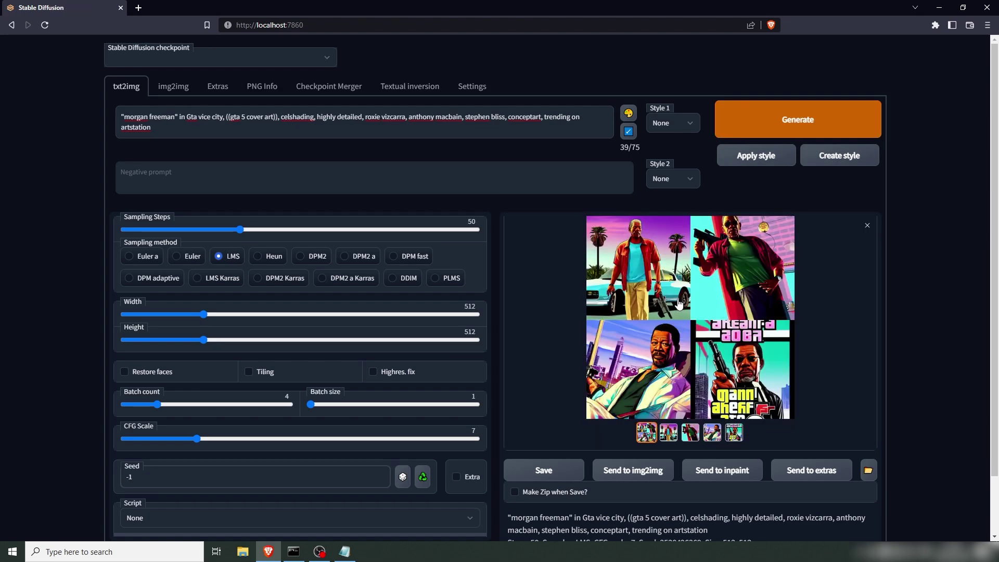
click(654, 288)
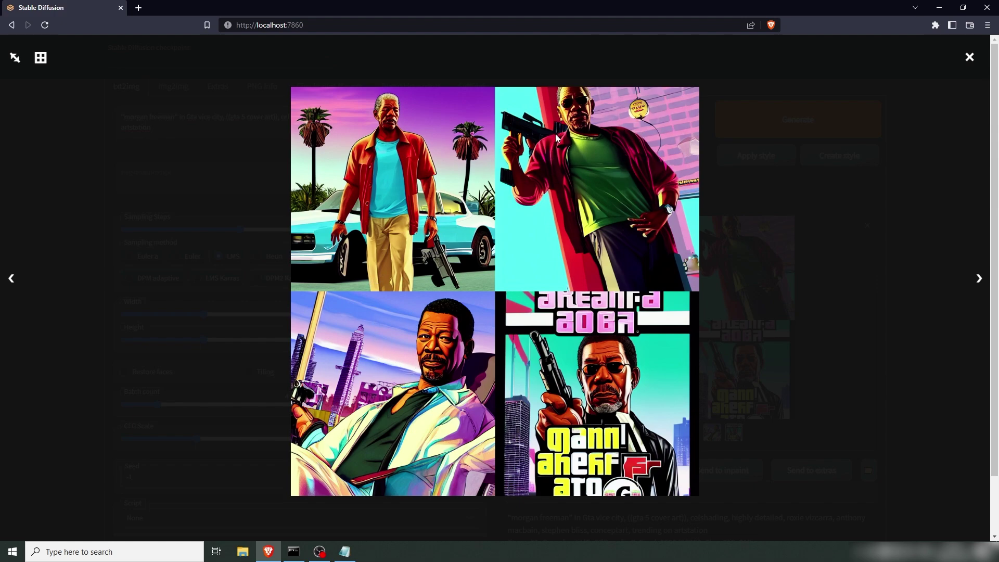
Step: Put a new actress's name in the prompt and enable Restore faces
click(633, 201)
drag(175, 117, 124, 117)
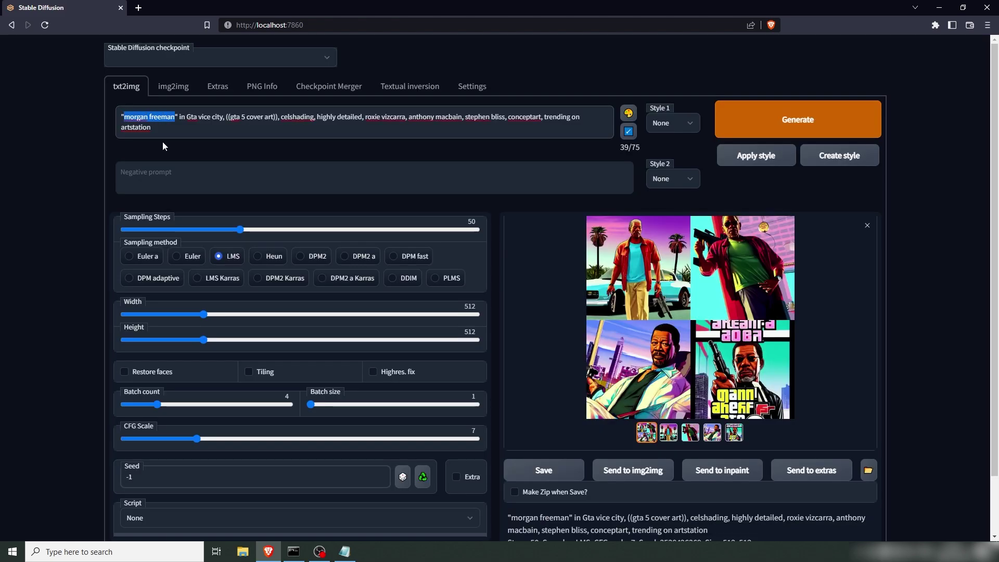
text(scarlett johans)
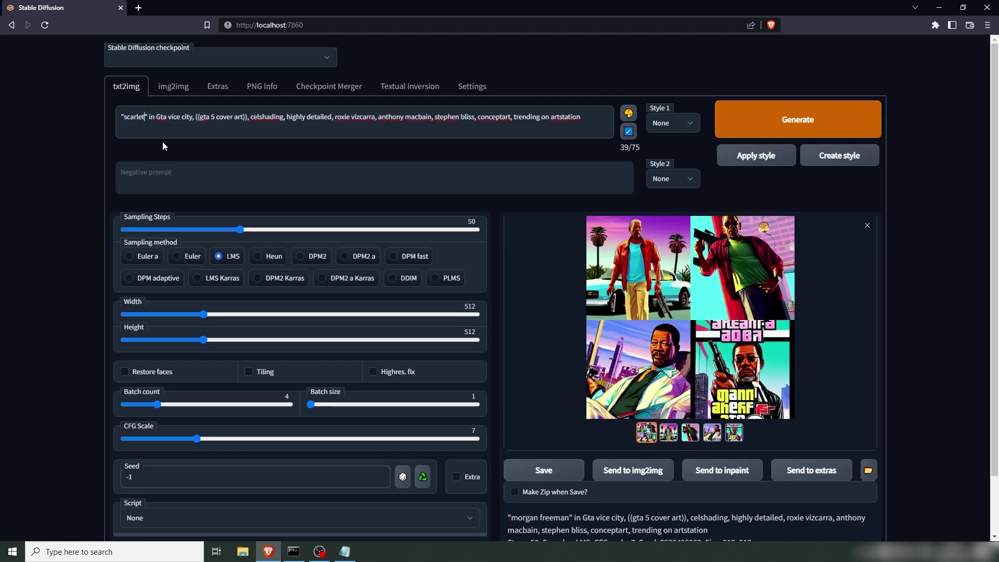
text(son)
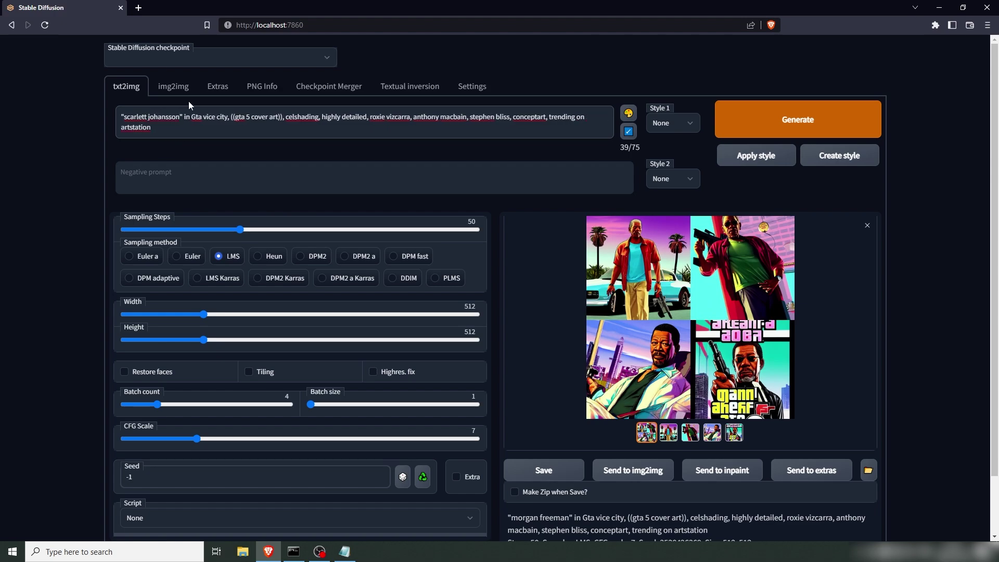
click(124, 372)
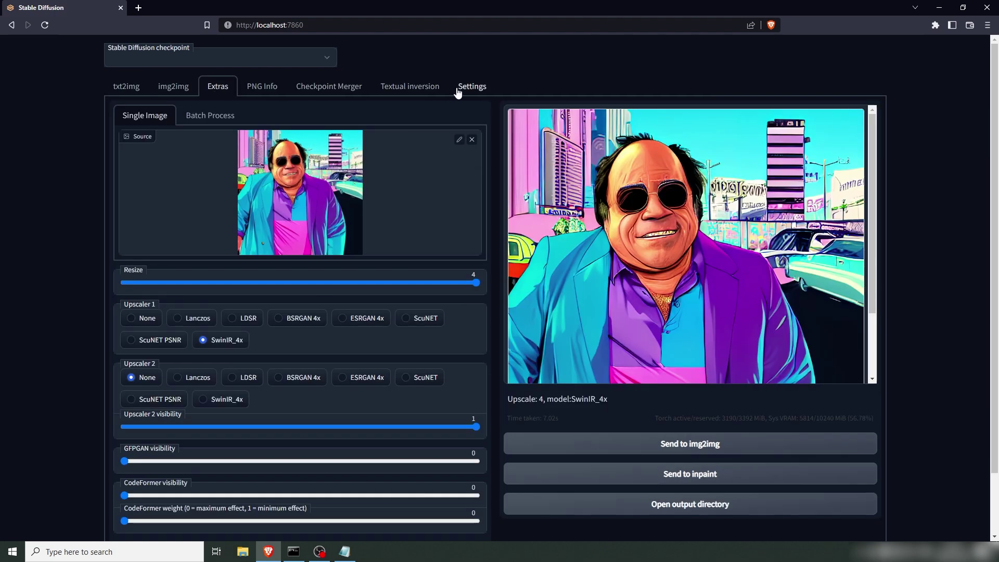
Step: Look through the Settings panels, confirm CodeFormer face restoration, and apply with nothing changed
click(458, 93)
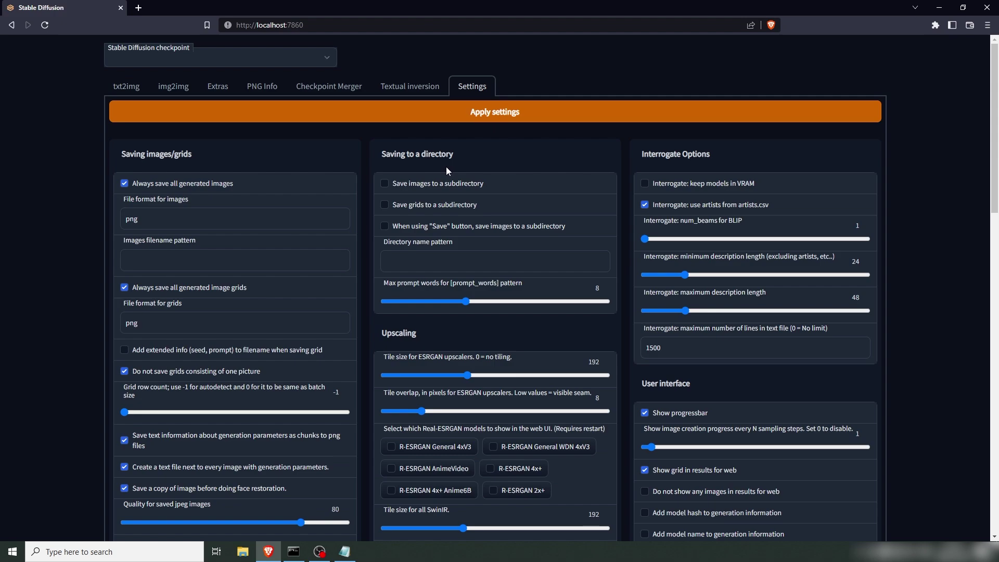
scroll(491, 210, down, 3)
scroll(477, 169, down, 6)
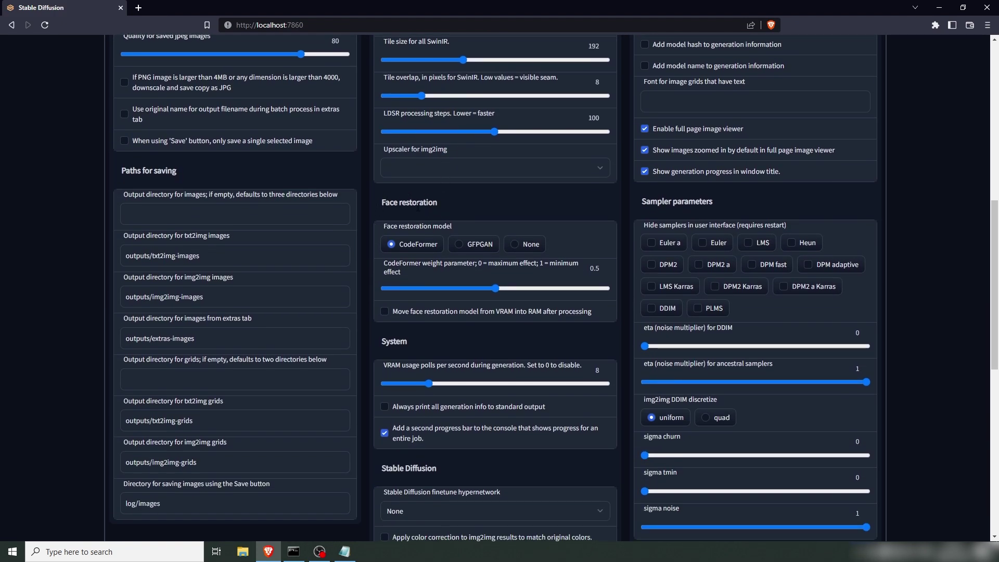
scroll(442, 197, down, 1)
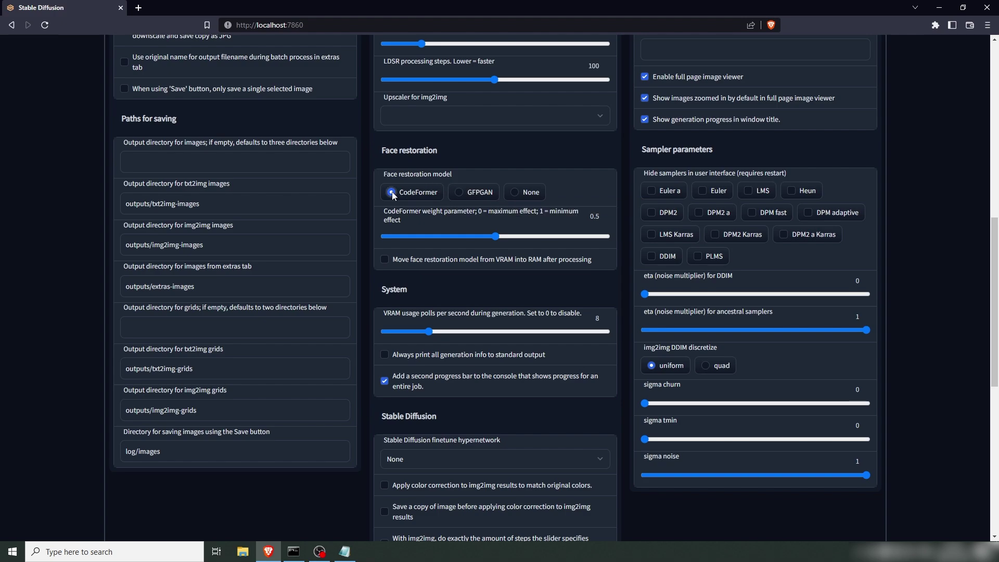
scroll(423, 211, up, 10)
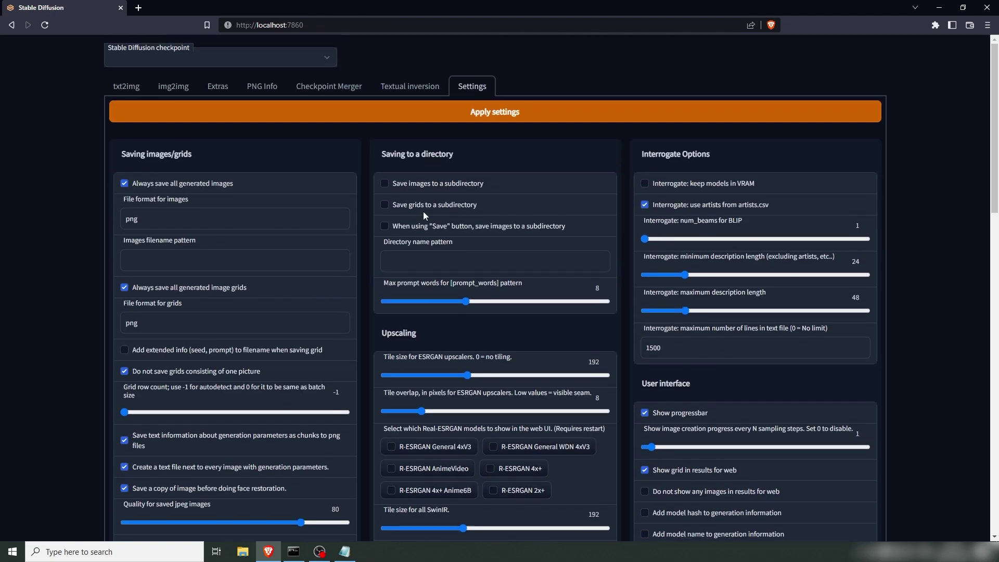
click(483, 115)
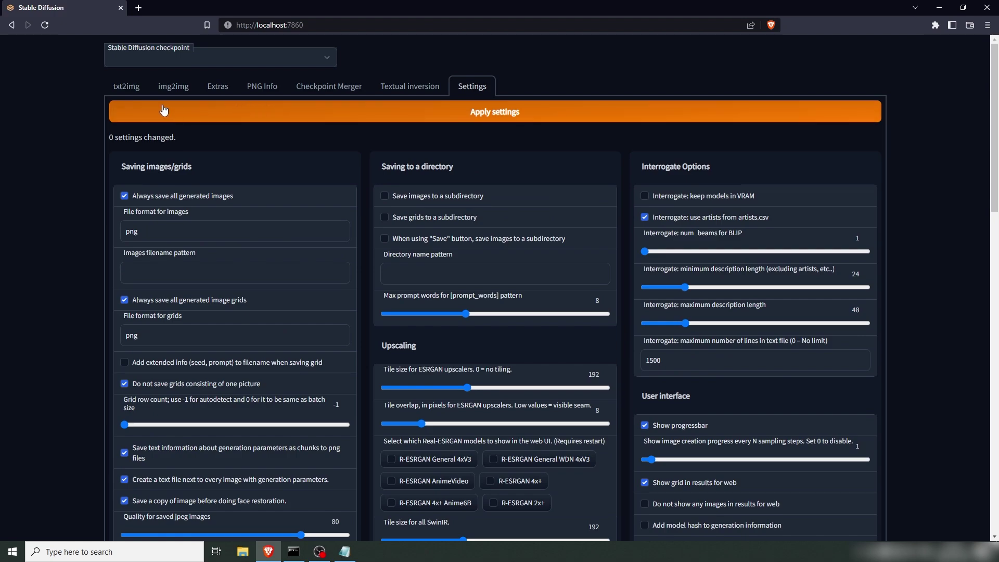
Step: Back in txt2img, generate the face-restored batch and view its grid full-screen
click(125, 87)
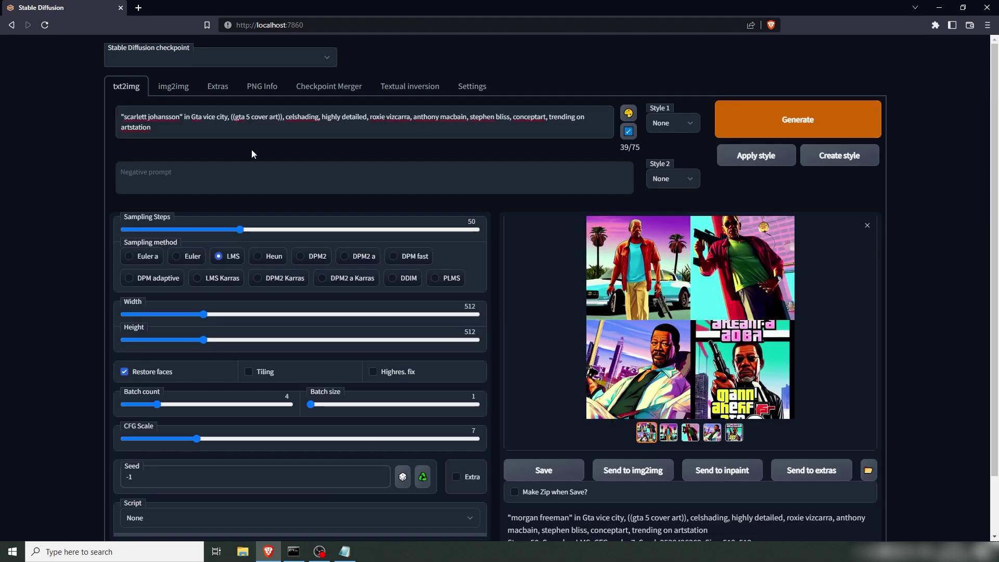
click(808, 116)
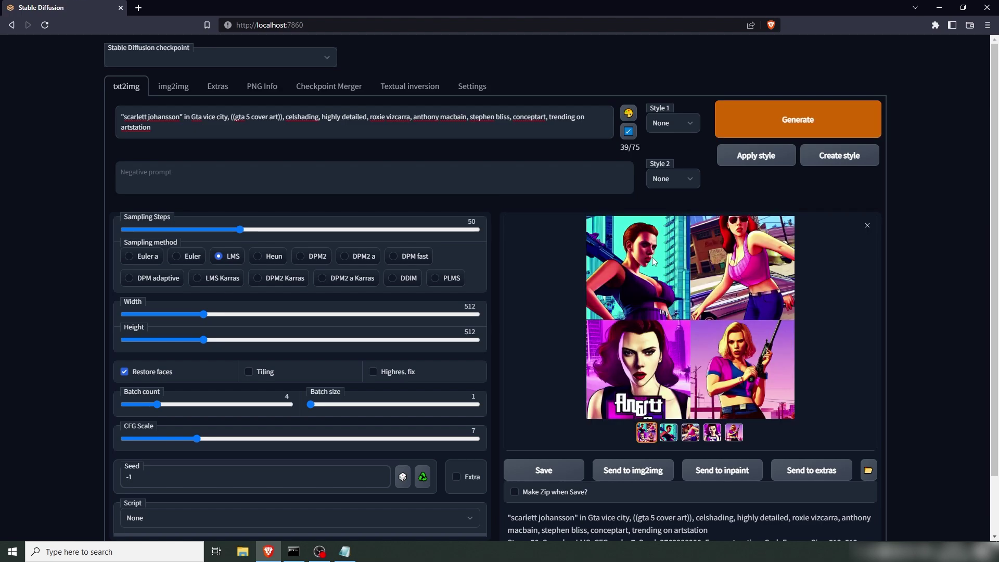
click(644, 244)
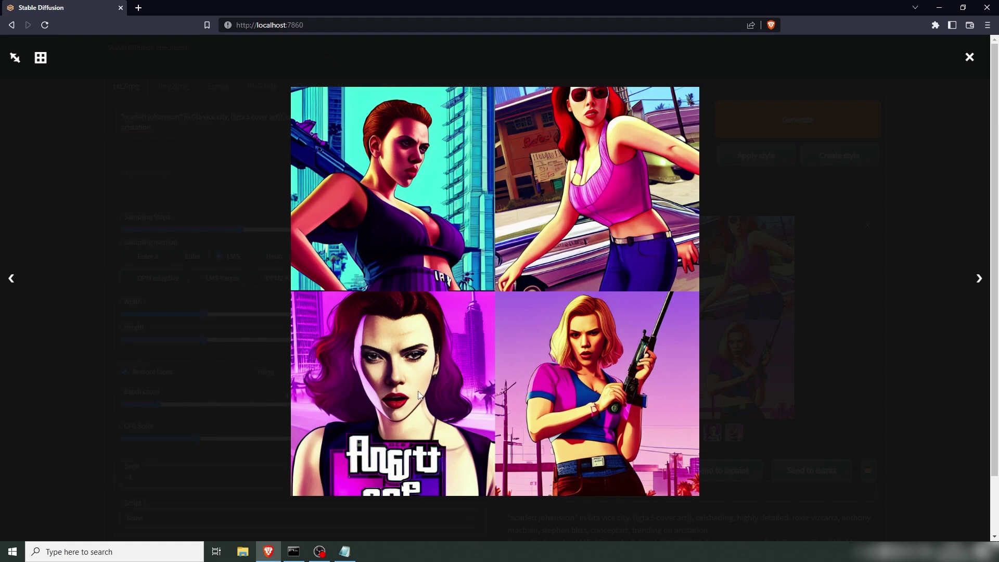
Step: Enter another actress's name in the prompt, set 640×320 output size, and generate
click(400, 453)
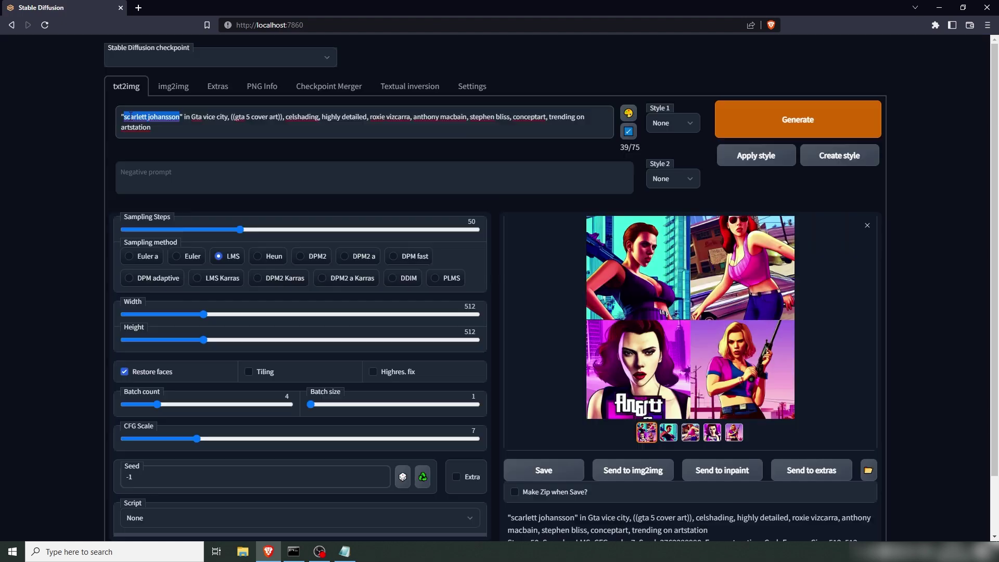
text(margot robbie)
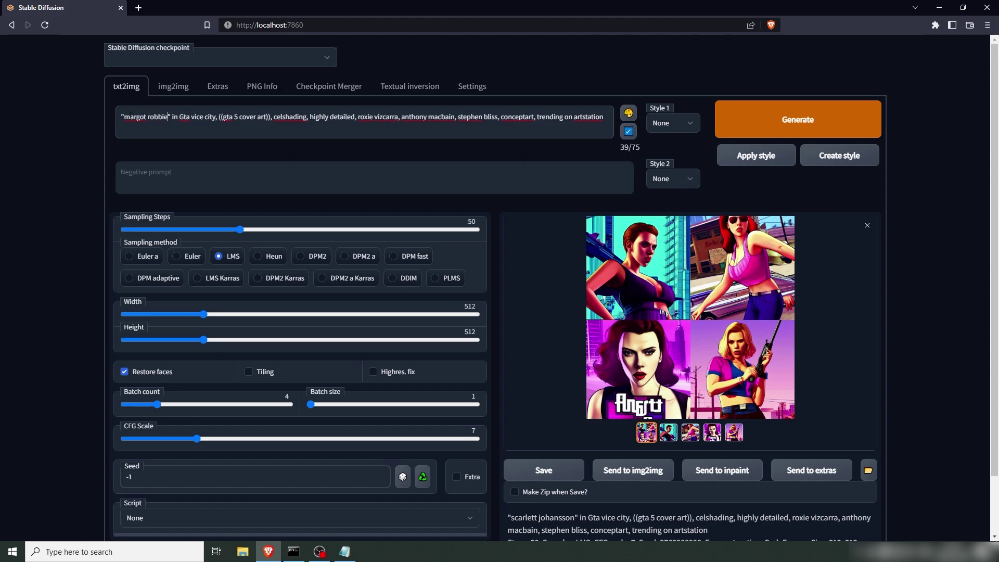
drag(205, 315, 172, 342)
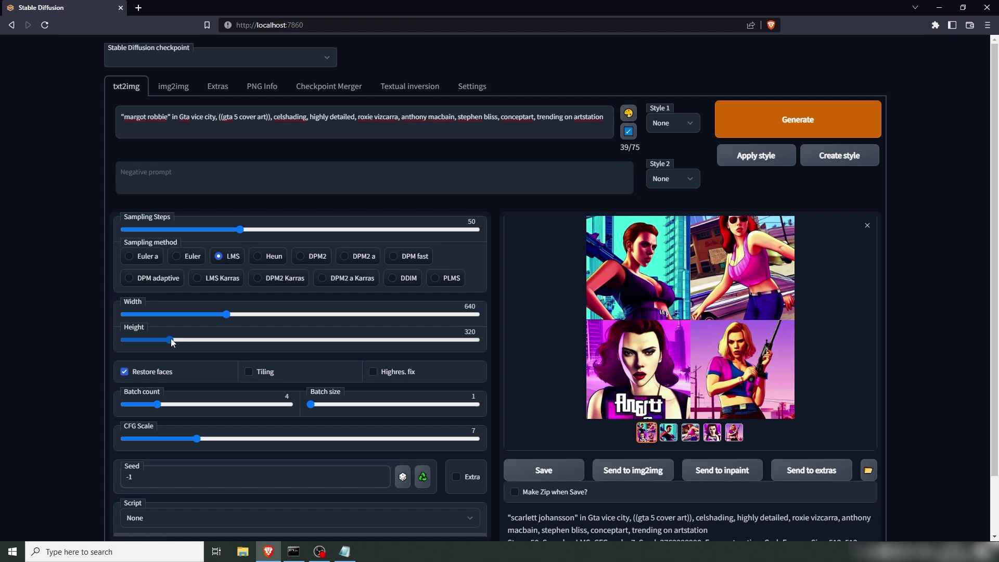
click(795, 125)
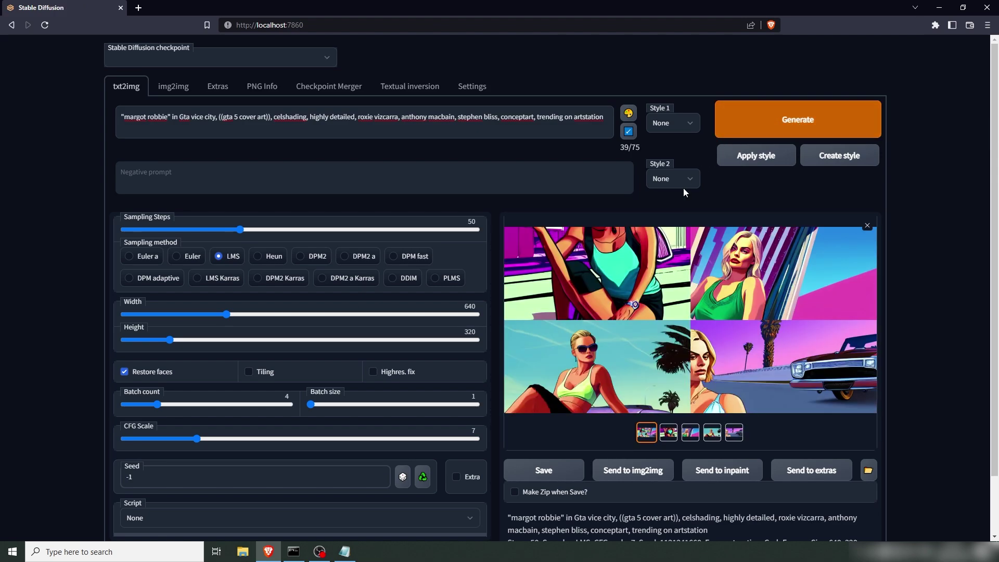
Step: Enlarge the finished 640×320 grid of four GTA-style portraits in the full-screen viewer
click(625, 309)
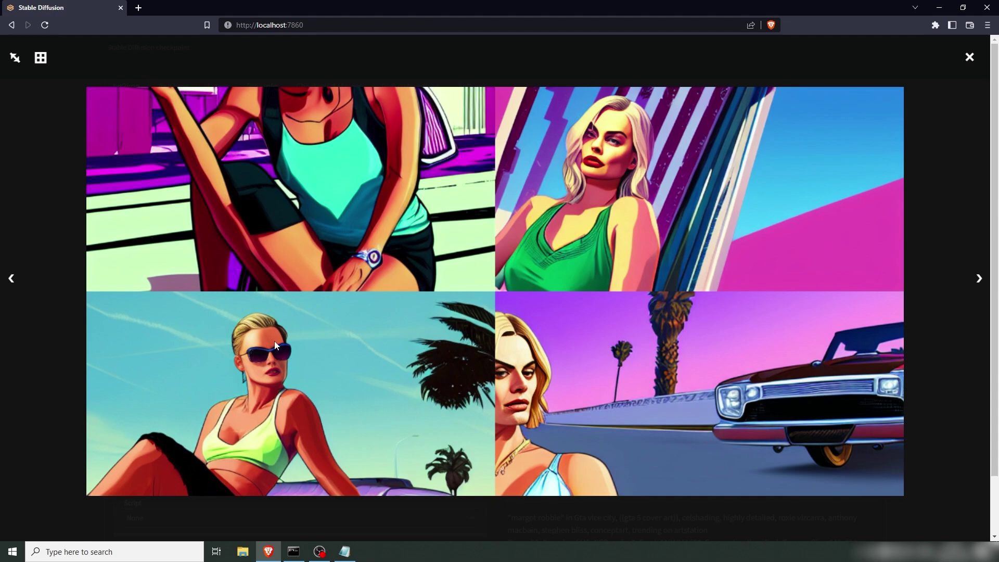
Step: Swap the prompt's celebrity to 'chris pratt', generate four portraits, and review the grid enlarged
click(969, 57)
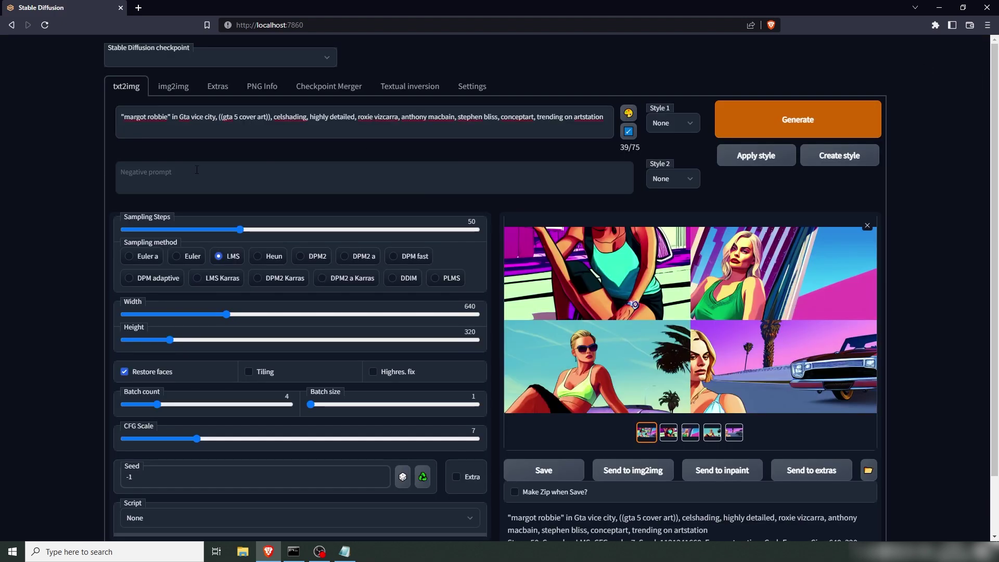
drag(124, 117, 168, 117)
text(chris pra)
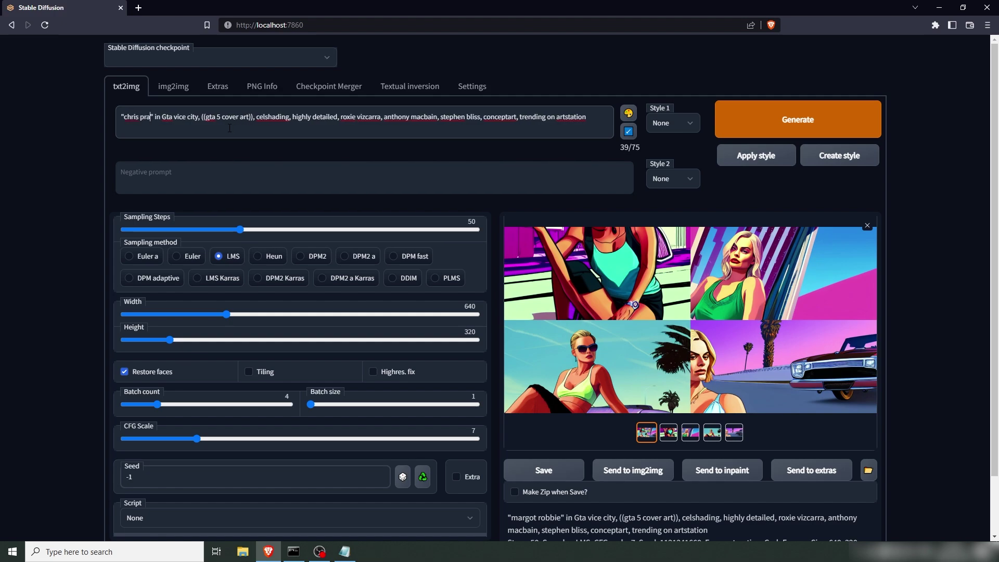
text(tt)
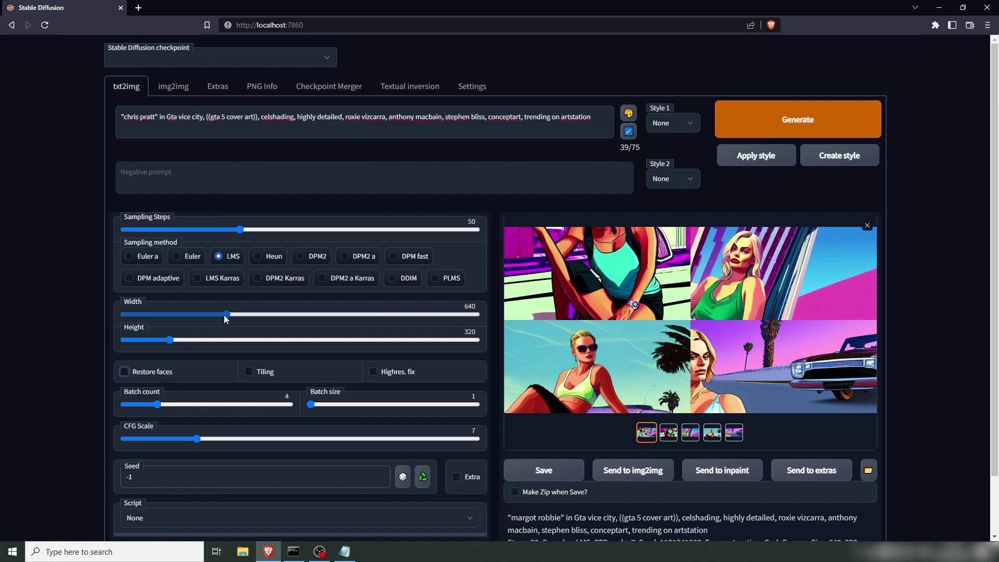
click(796, 125)
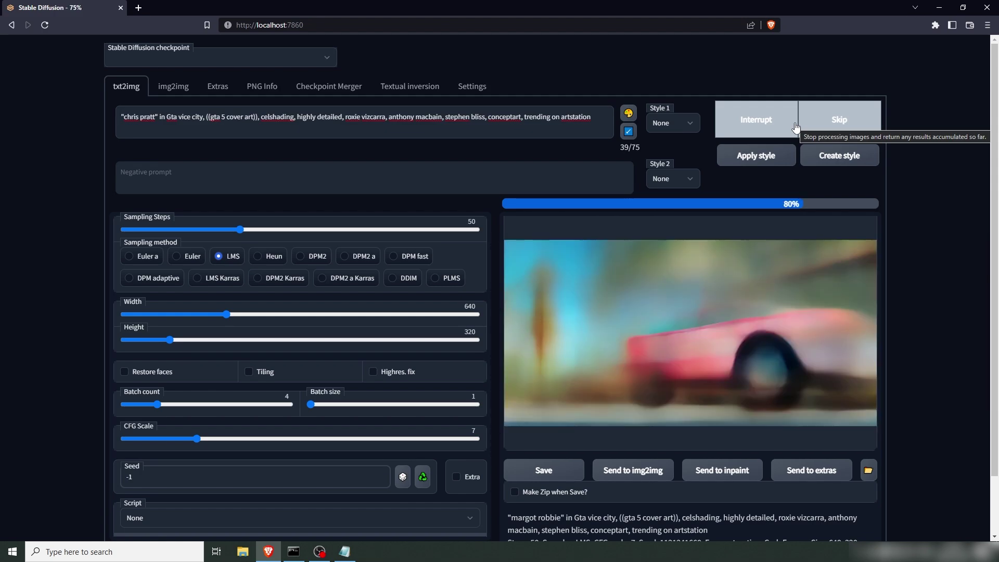
click(621, 285)
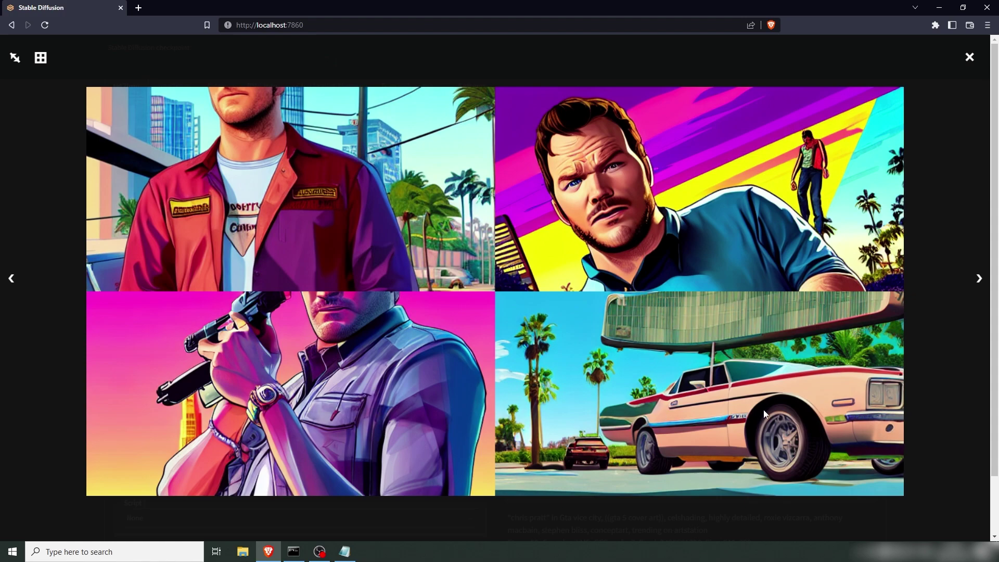
click(968, 58)
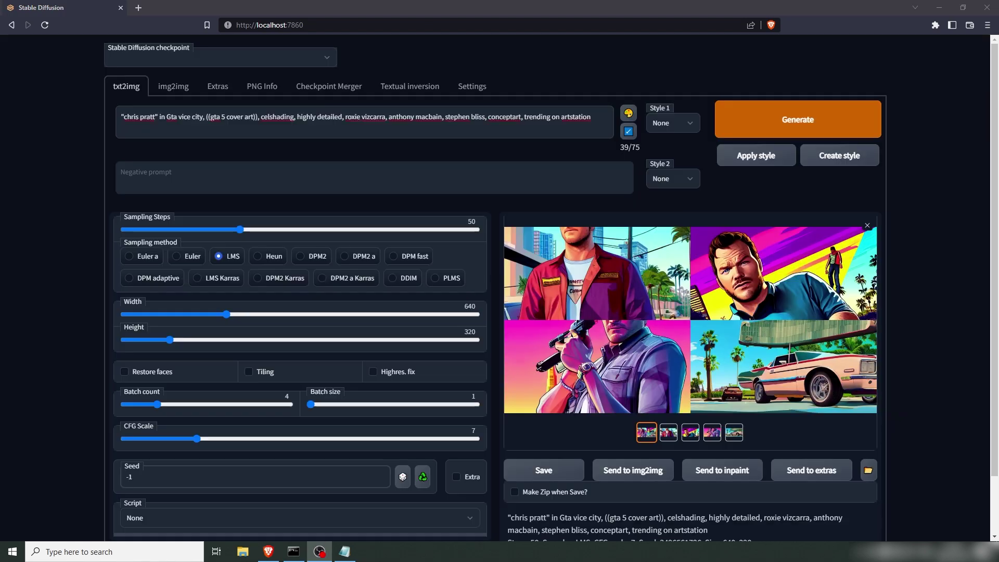
Step: Send the close-up Chris Pratt portrait to img2img and change the prompt name to 'johnny depp'
click(688, 437)
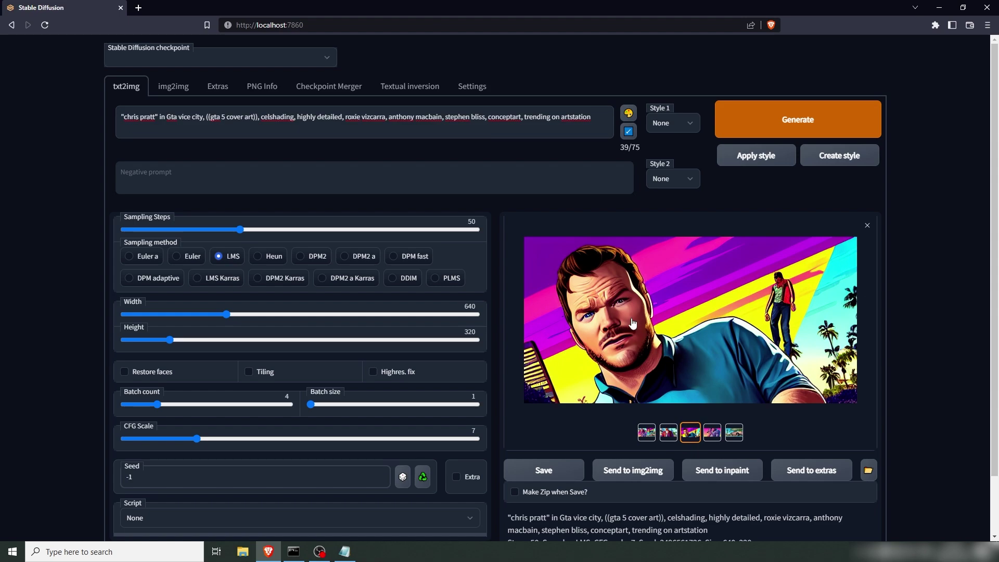
click(620, 471)
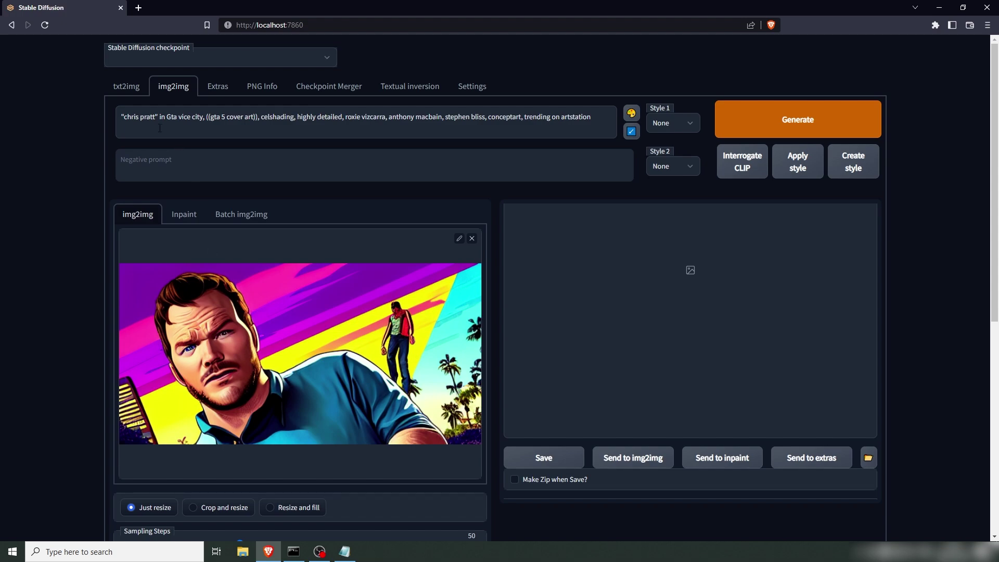
drag(153, 116, 127, 117)
text(johnny depp)
Step: Lower the img2img Denoising strength from 1 to about 0.8
scroll(304, 280, down, 1)
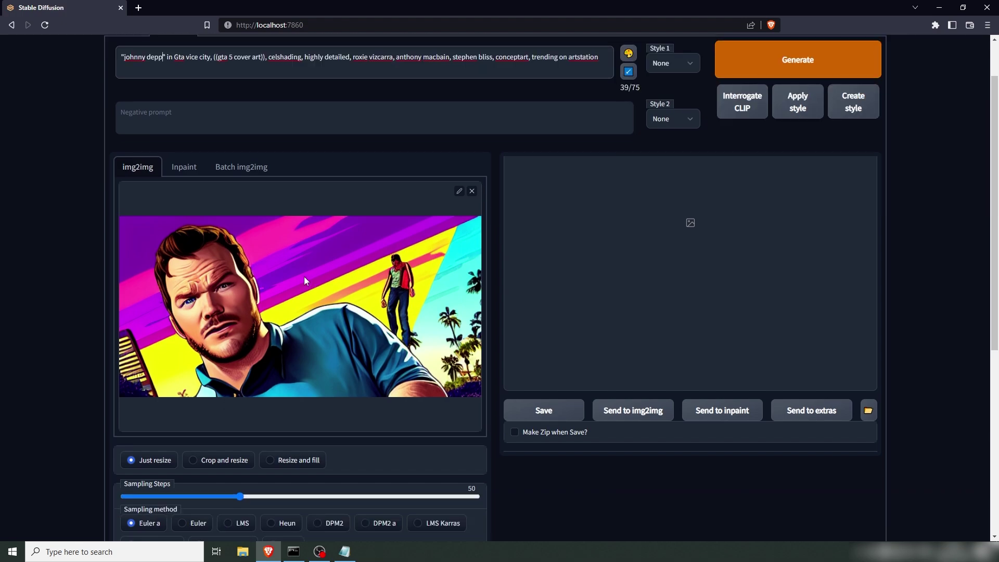
scroll(310, 277, down, 5)
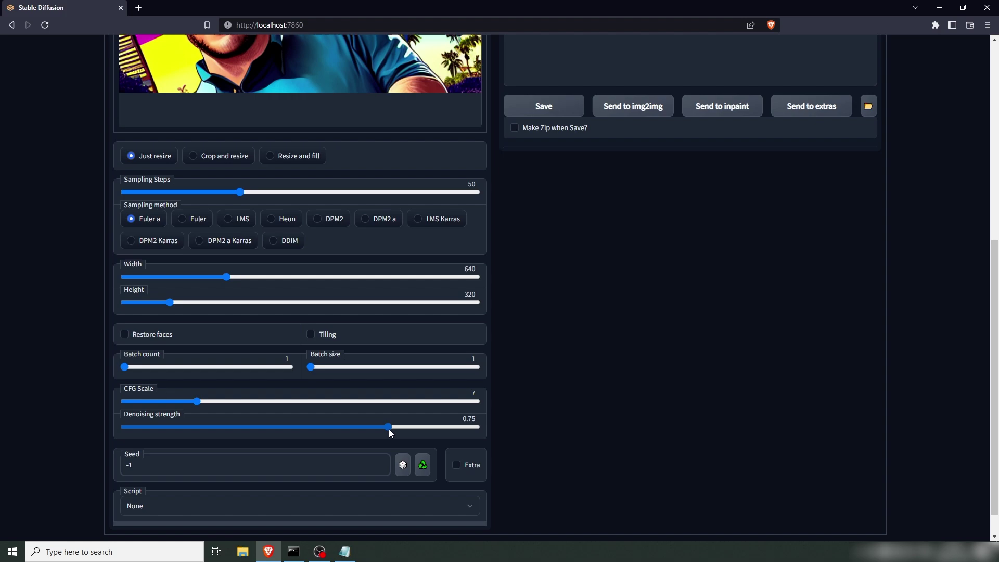
drag(389, 430, 352, 426)
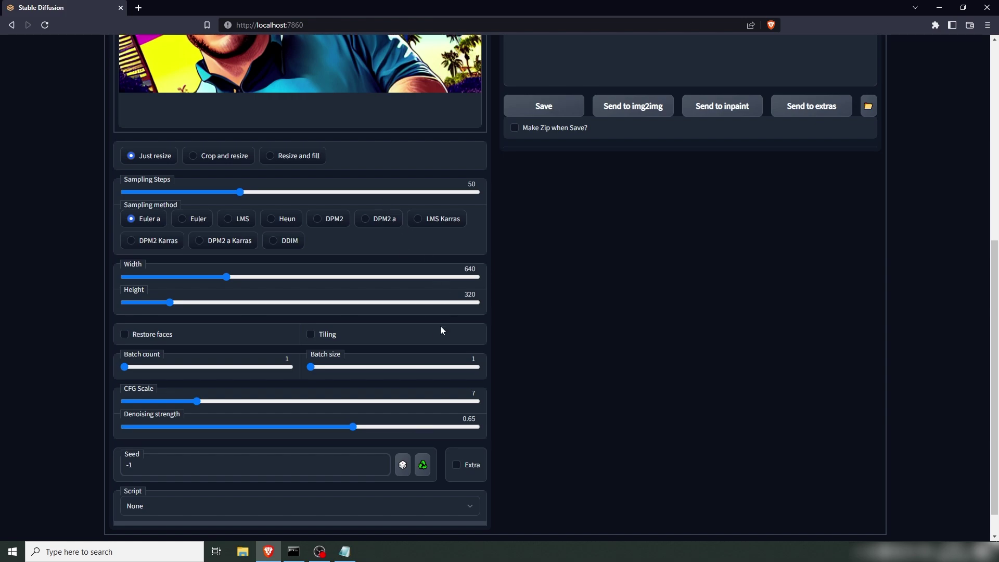
drag(465, 426, 527, 436)
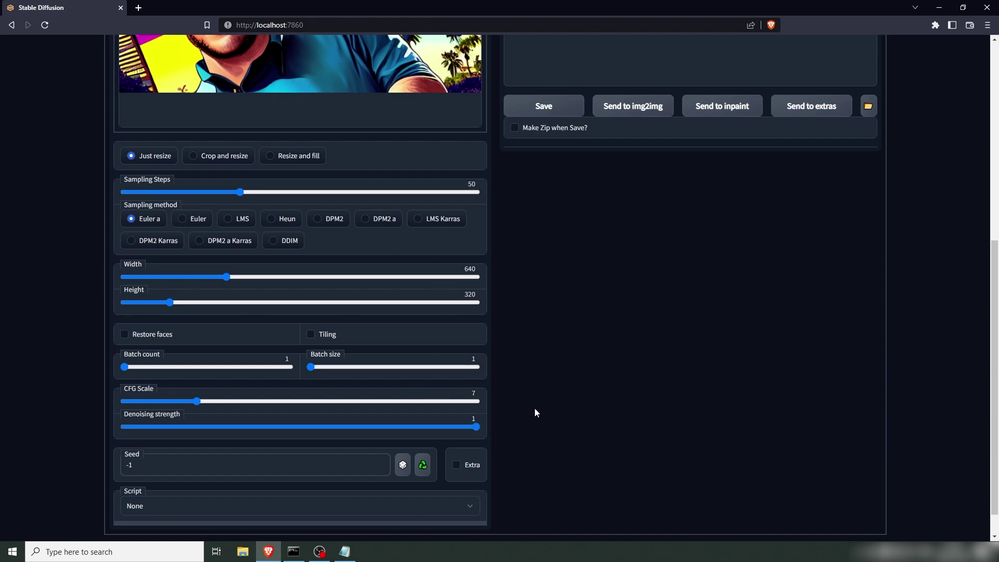
scroll(333, 242, up, 5)
scroll(333, 208, down, 5)
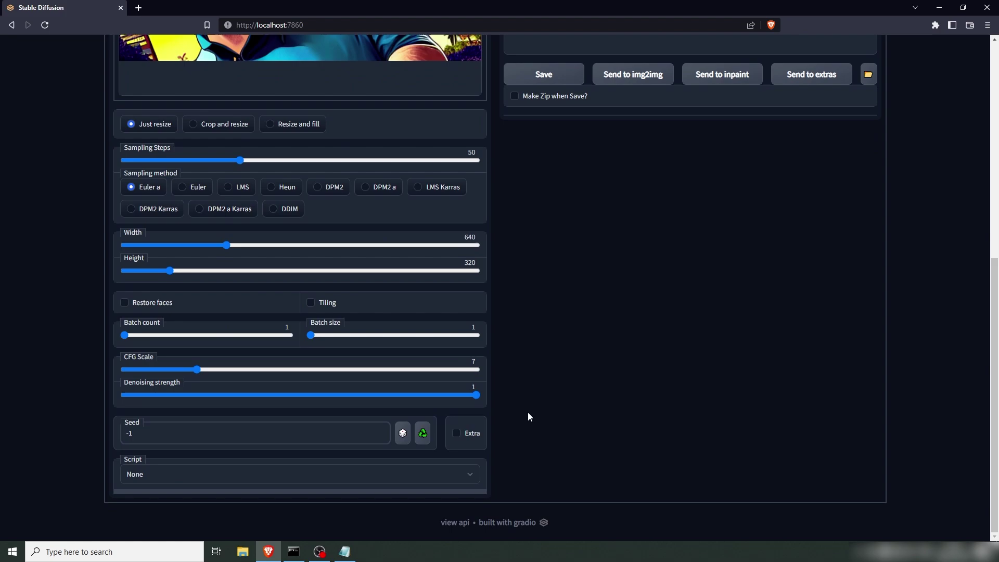
drag(479, 394, 354, 394)
Step: Render Johnny Depp from the Chris Pratt image and make the result the img2img input
scroll(660, 307, up, 7)
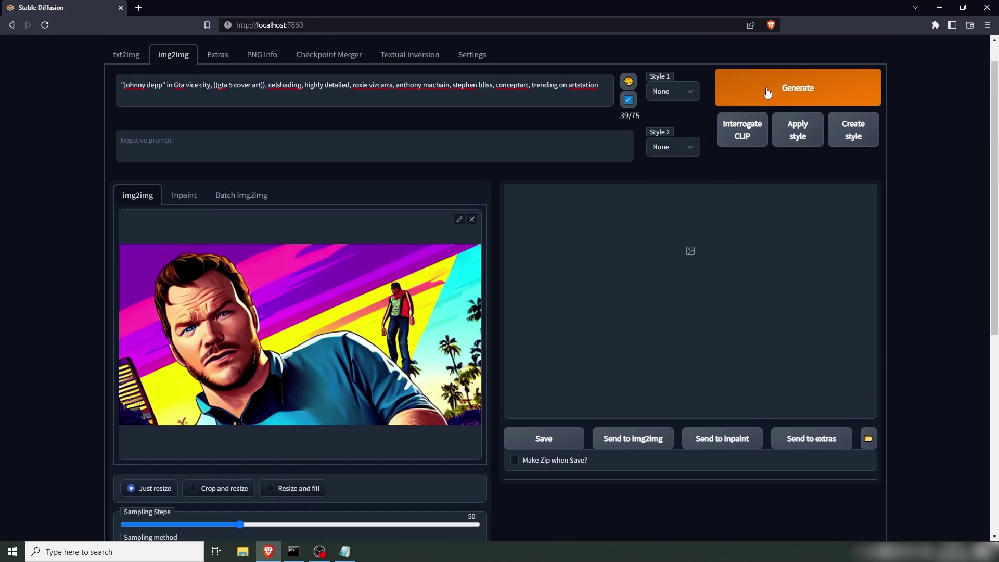
click(773, 90)
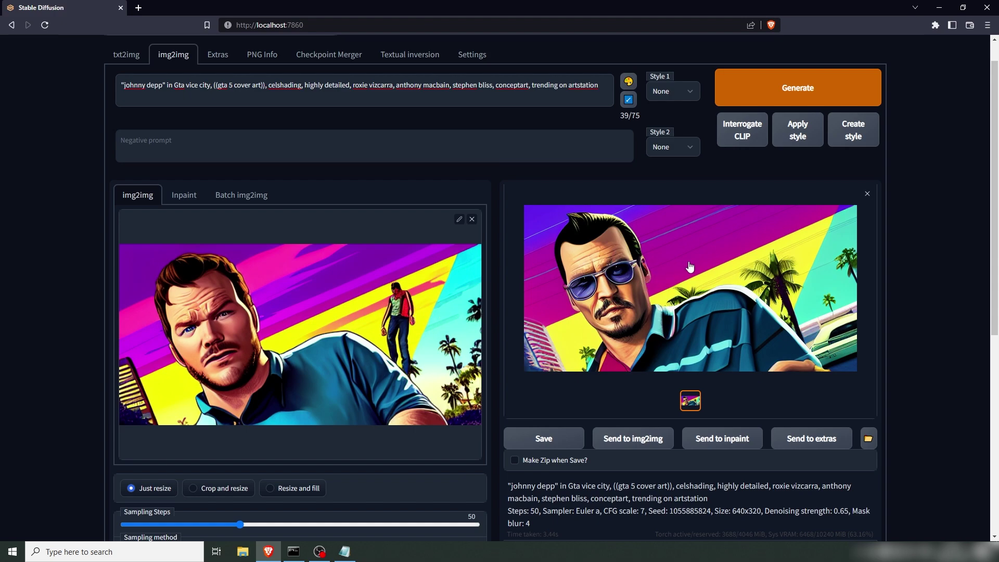
drag(689, 266, 240, 307)
Step: Generate a batch of four Johnny Depp variations and review the grid full-screen
scroll(269, 308, down, 2)
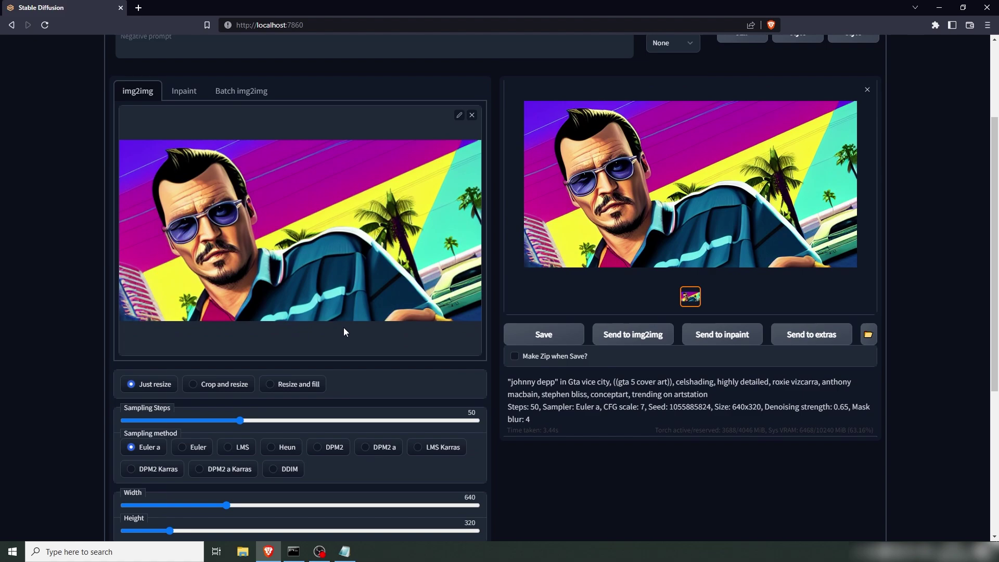
scroll(343, 331, down, 3)
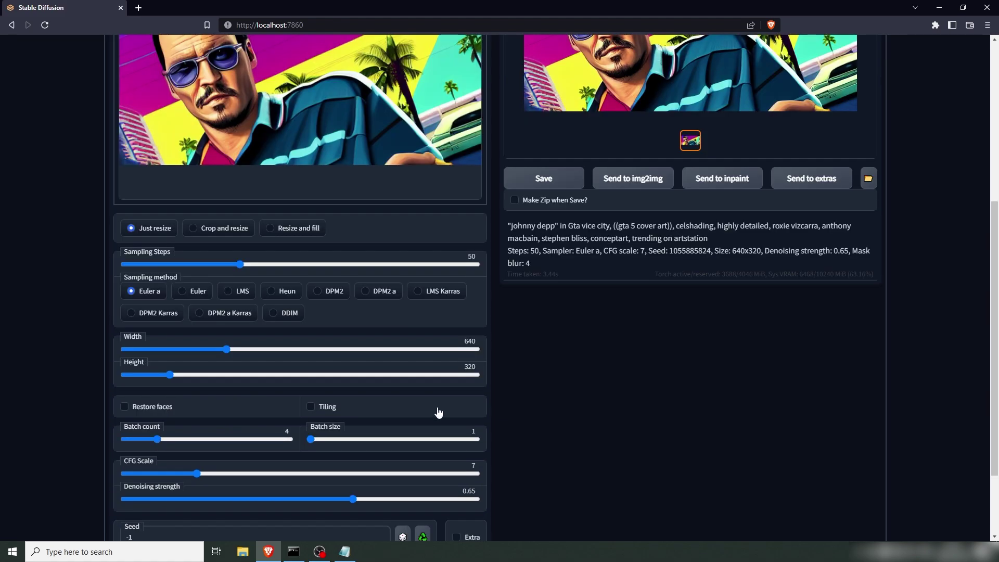
scroll(697, 349, up, 6)
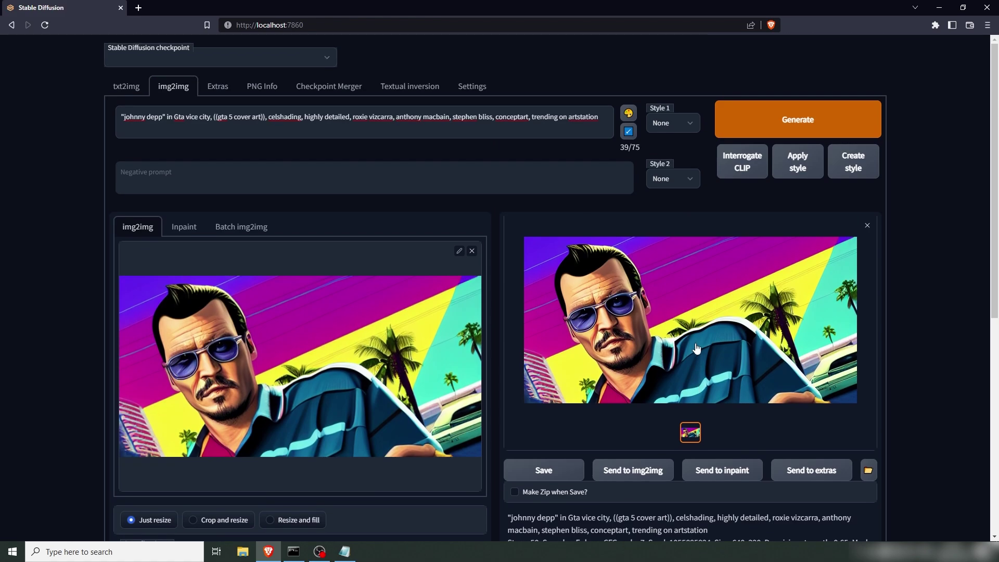
click(782, 115)
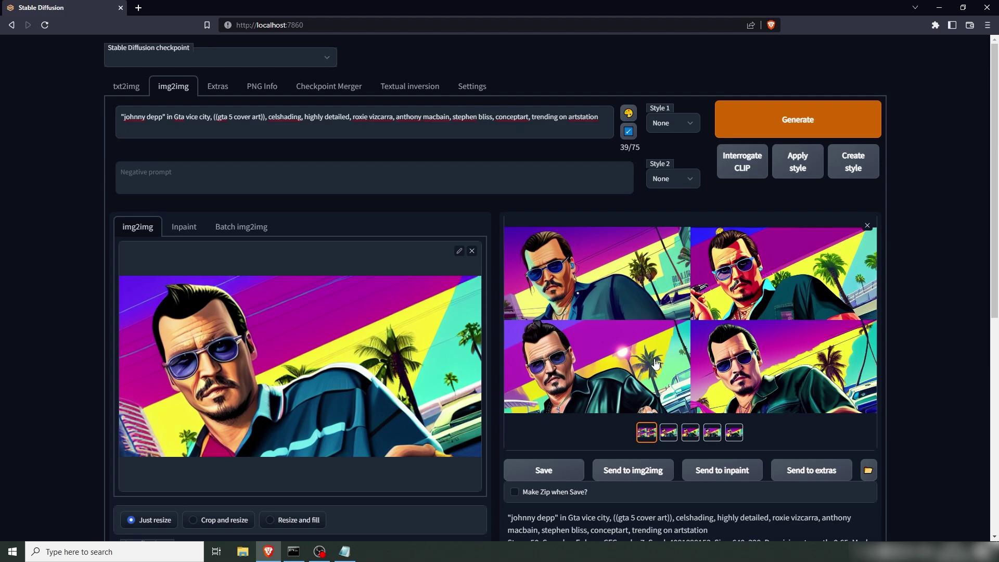
click(639, 326)
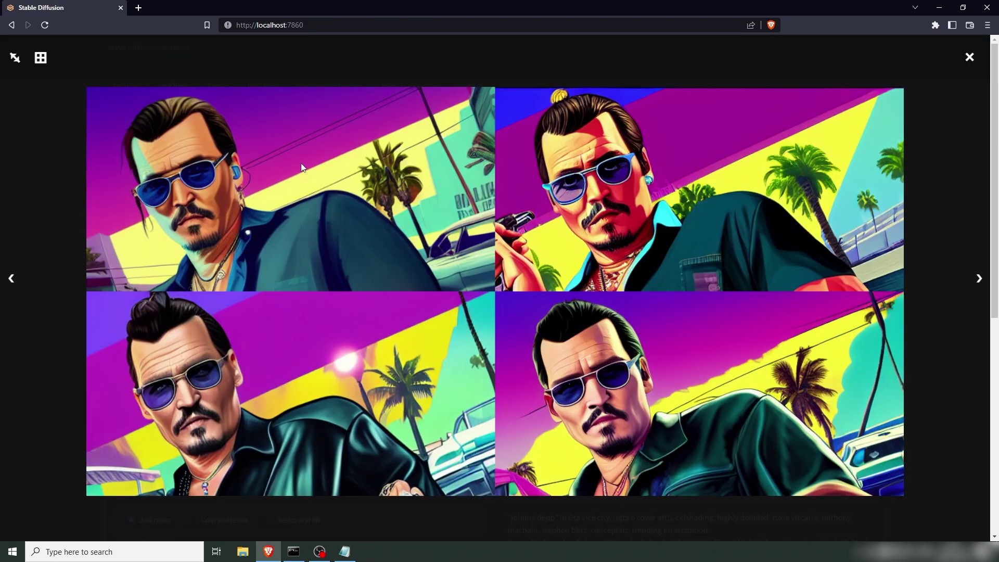
click(357, 126)
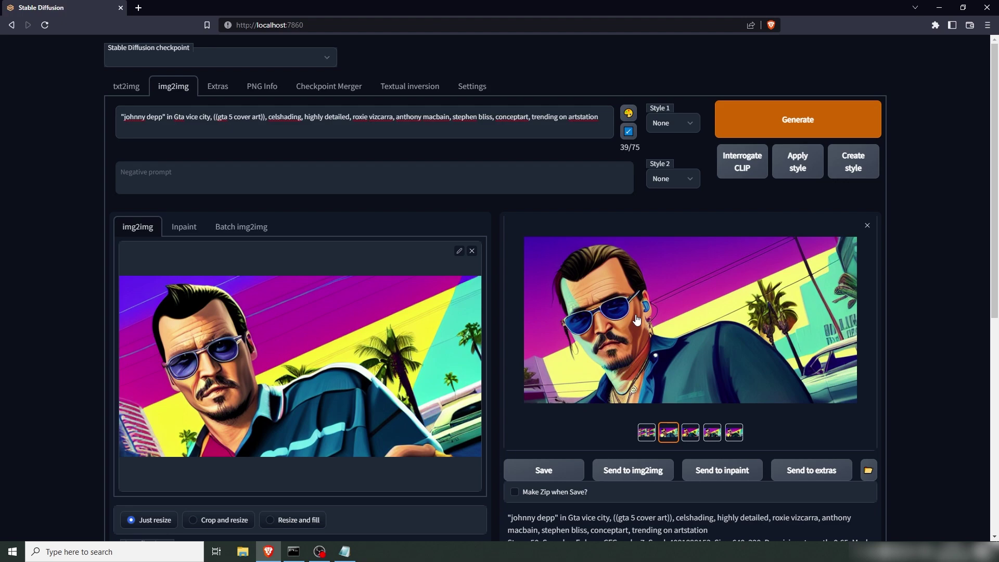
Step: Upscale the chosen Johnny Depp variation 4x in Extras using SwinIR_4x
click(806, 470)
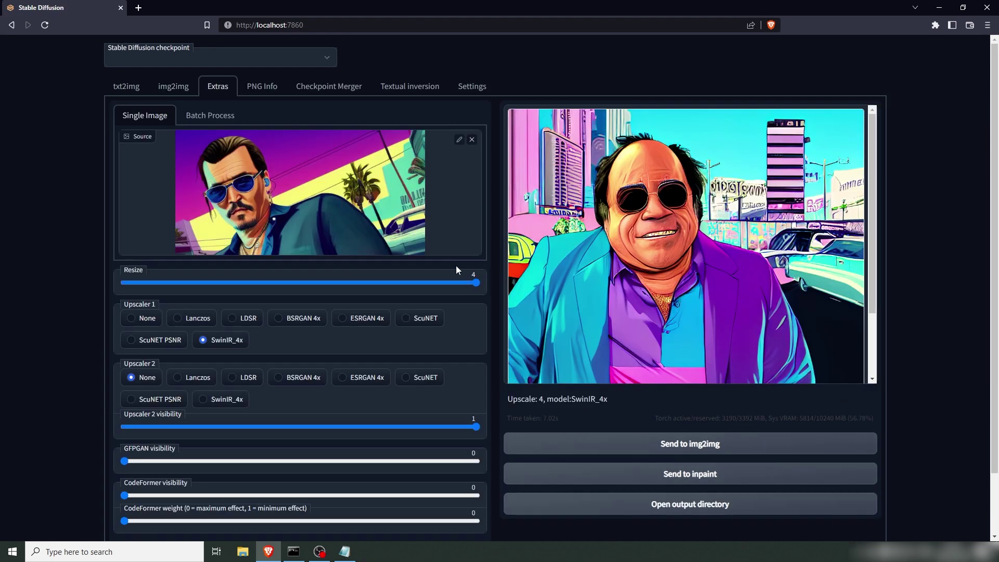
scroll(440, 263, down, 2)
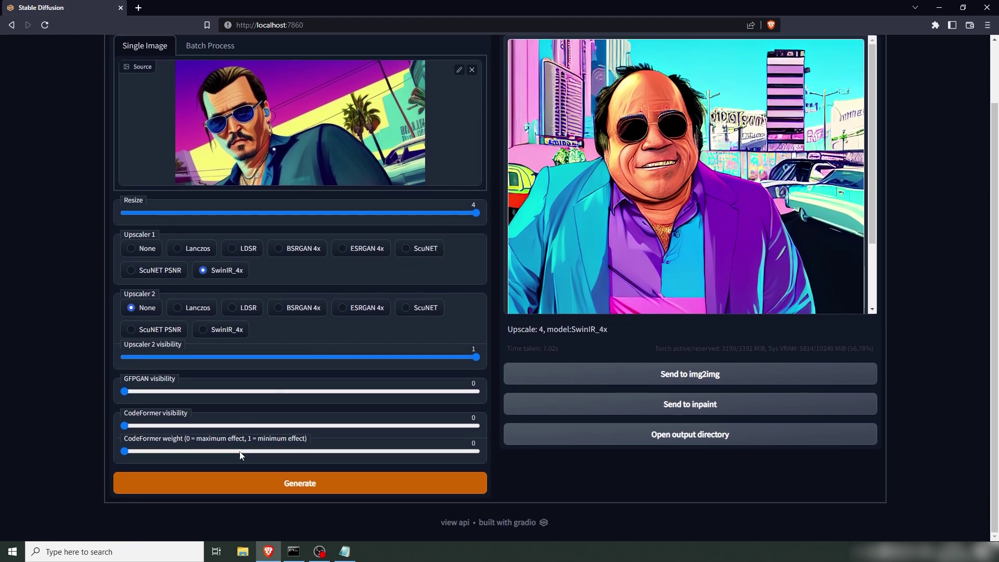
click(289, 485)
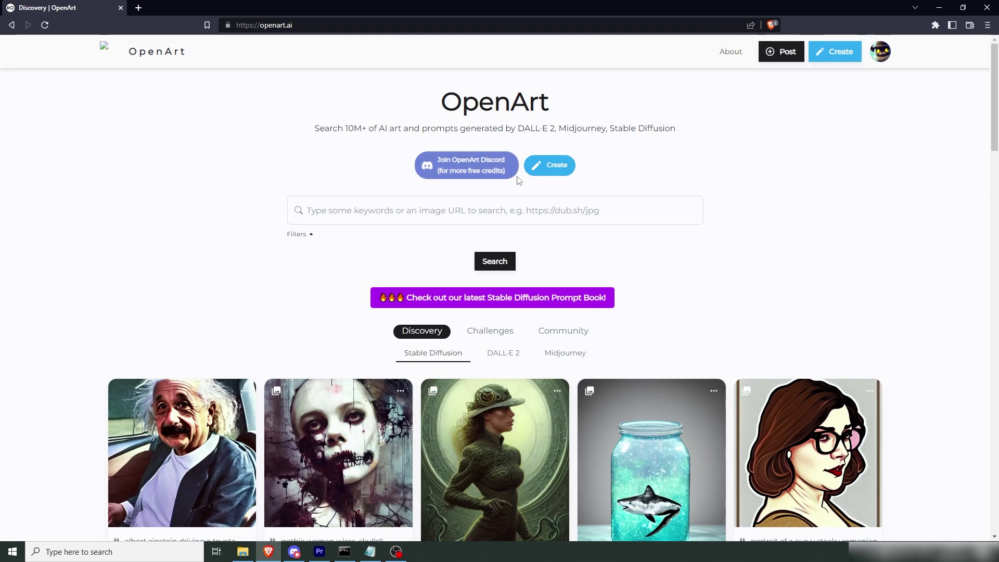
Step: Create four Stable Diffusion images from the pasted GTA cover-art Bruce Lee prompt
click(547, 167)
click(267, 368)
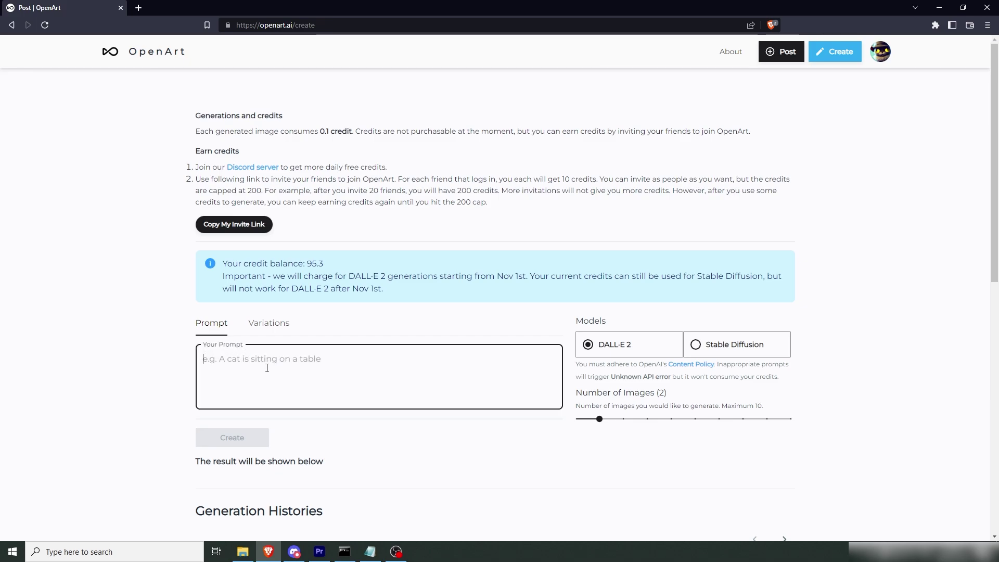
text("bruce lee" in Gta vice city, ((gta 5 cover art)), celshading, highly detailed, roxie vizcarra, anthony macbain, stephen bliss, conceptart, trending on artstation)
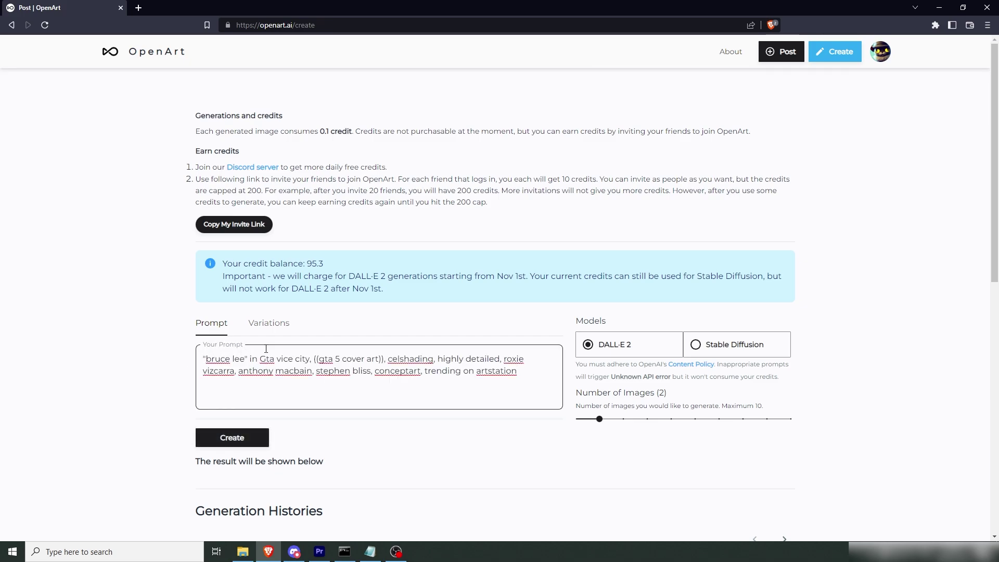
click(697, 344)
drag(647, 394, 814, 394)
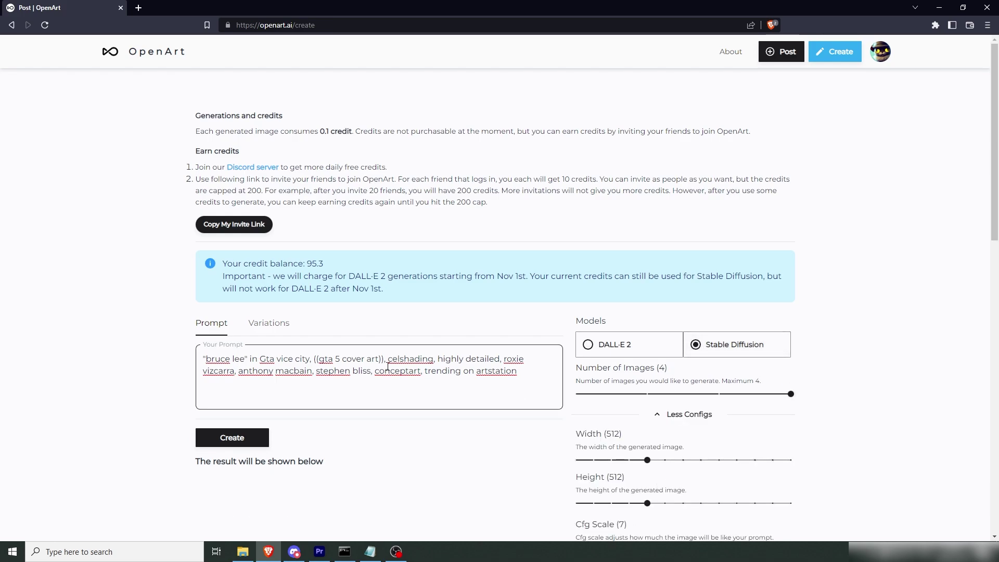
click(241, 445)
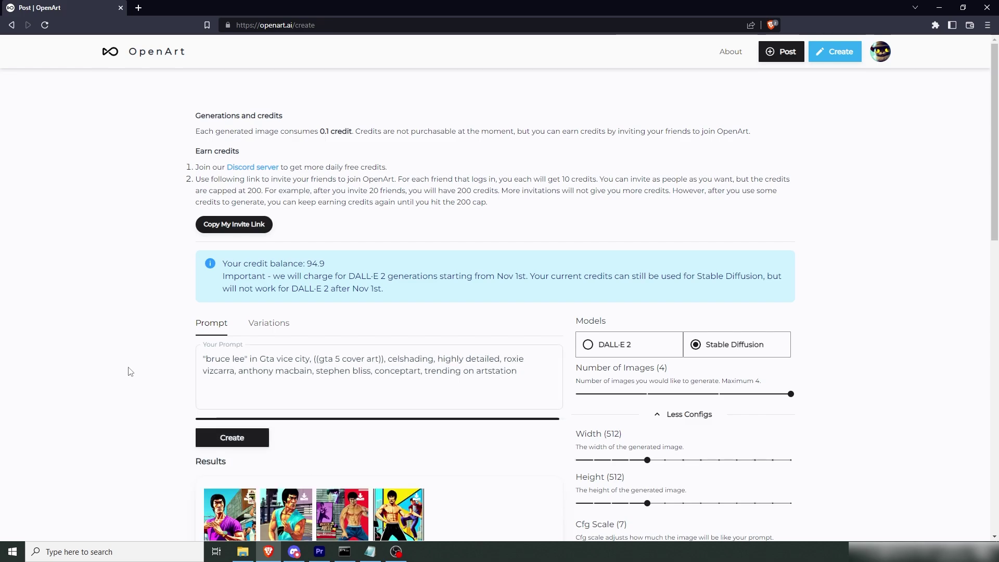
scroll(143, 369, down, 1)
click(227, 463)
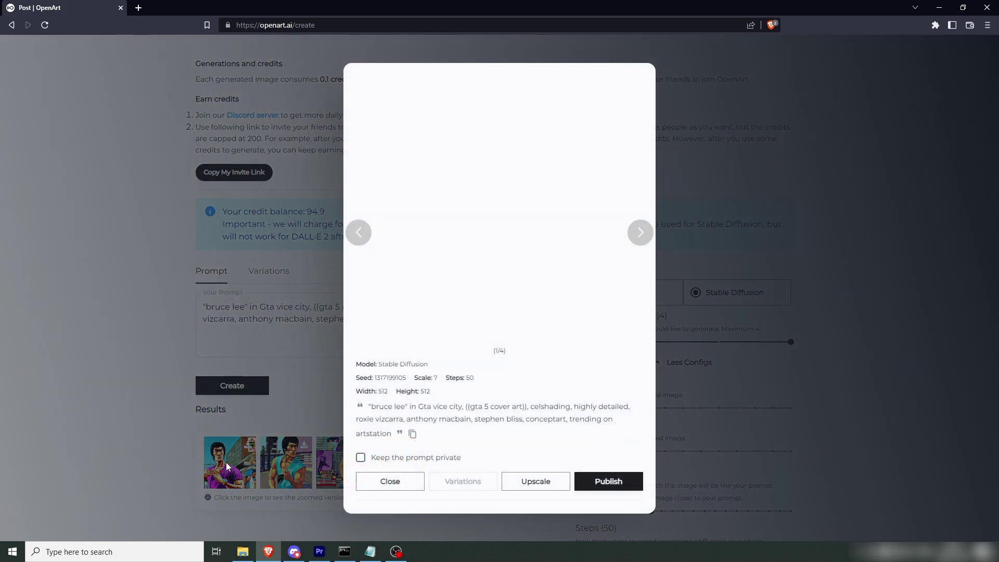
click(641, 237)
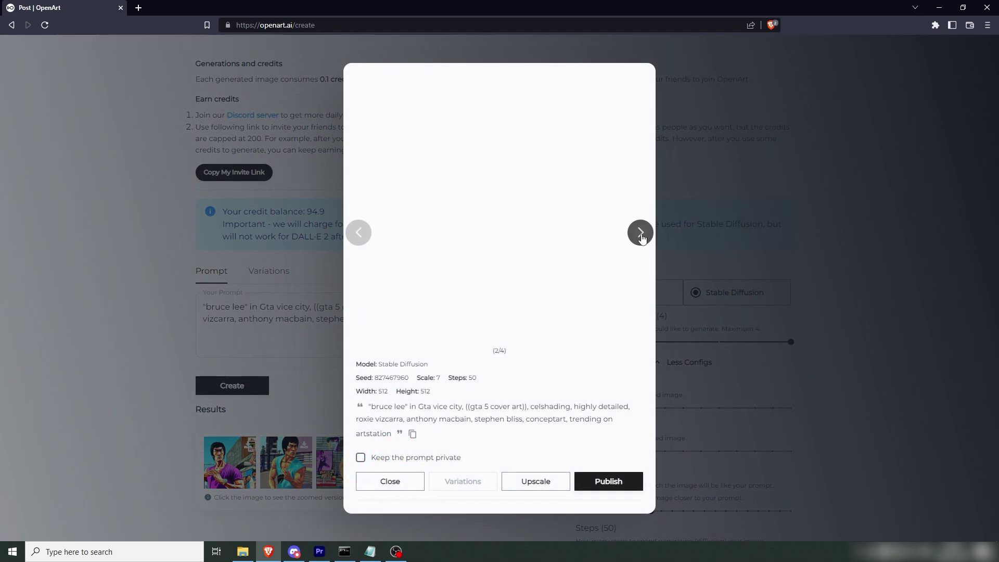
click(641, 235)
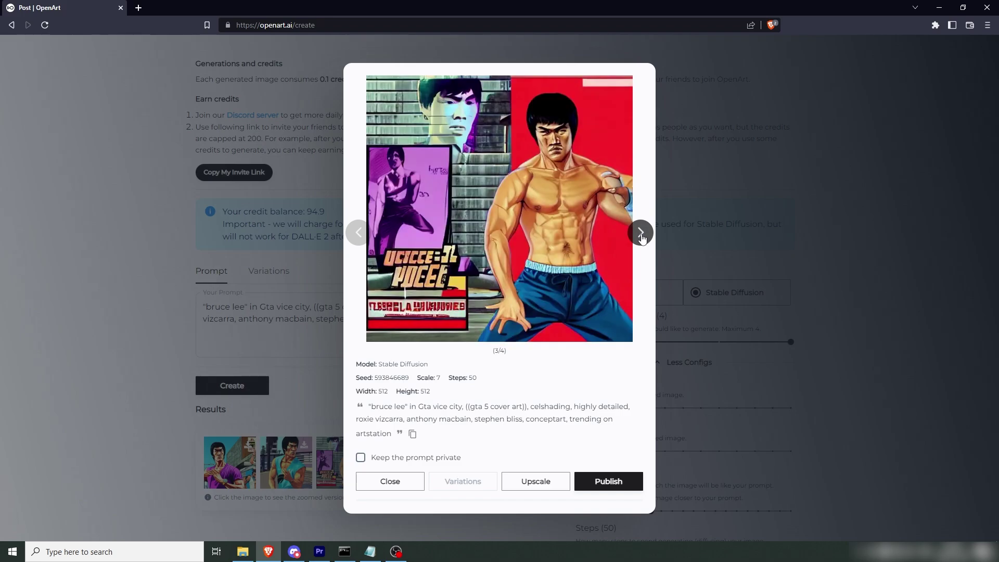
click(641, 236)
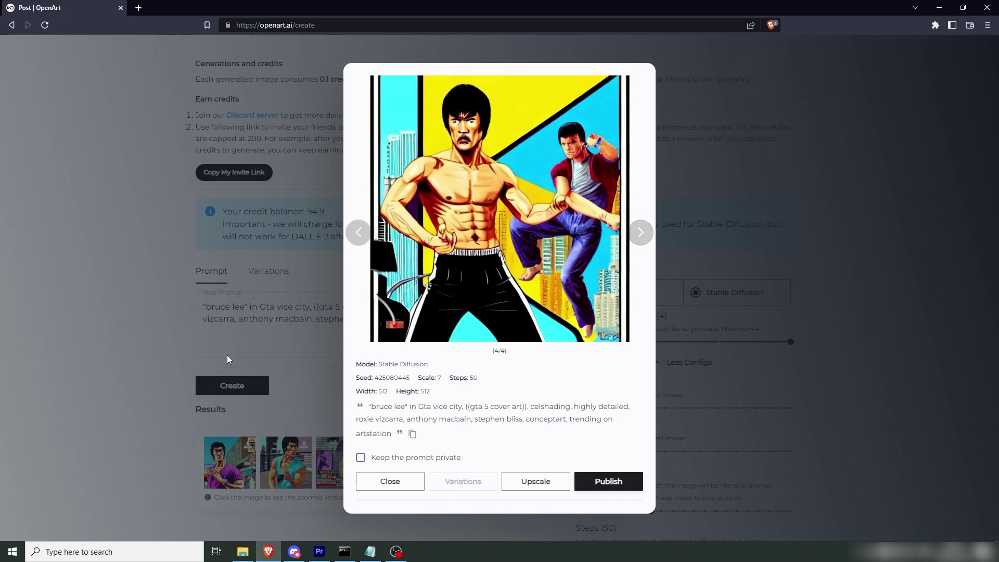
click(156, 344)
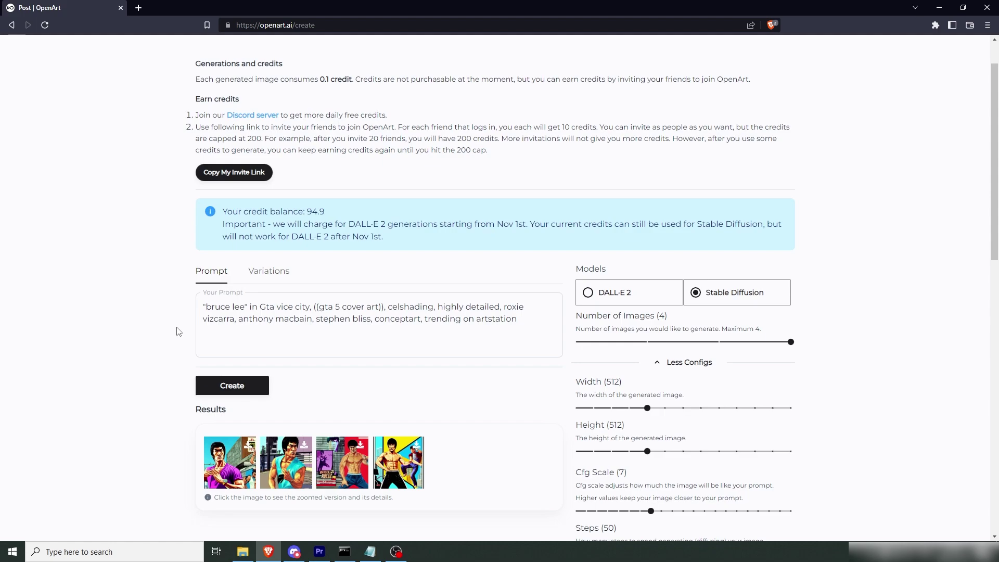
Step: Replace 'bruce lee' with 'jamie foxx' in the prompt and generate new images
drag(206, 307, 243, 307)
text(jamie foxx)
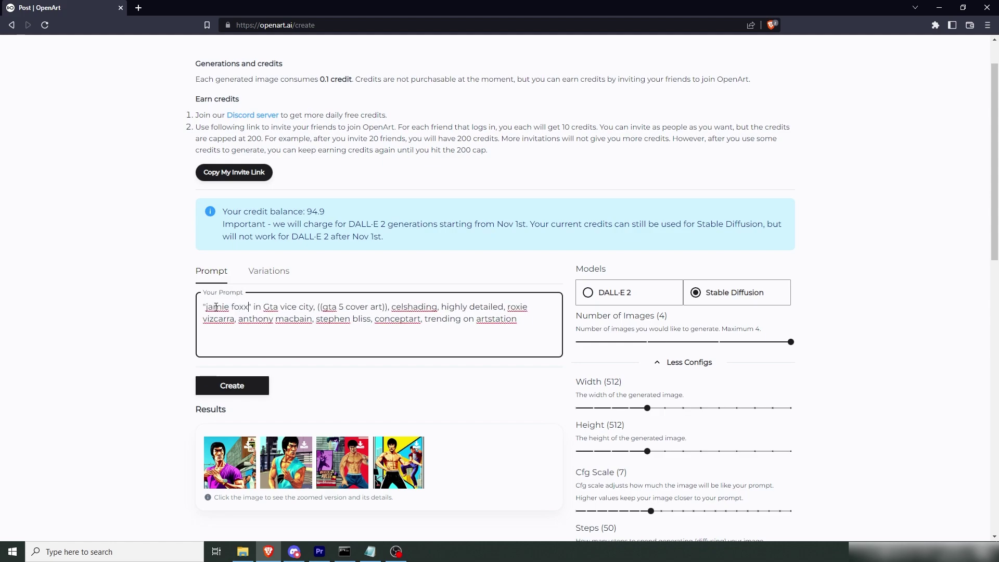
click(232, 386)
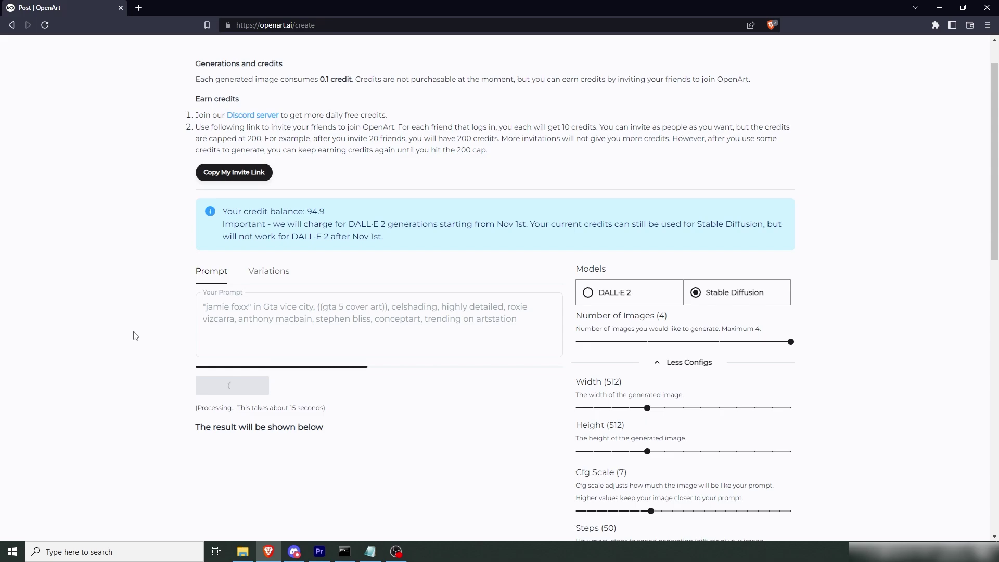
Step: Enlarge the Jamie Foxx results and view all four in turn
click(242, 457)
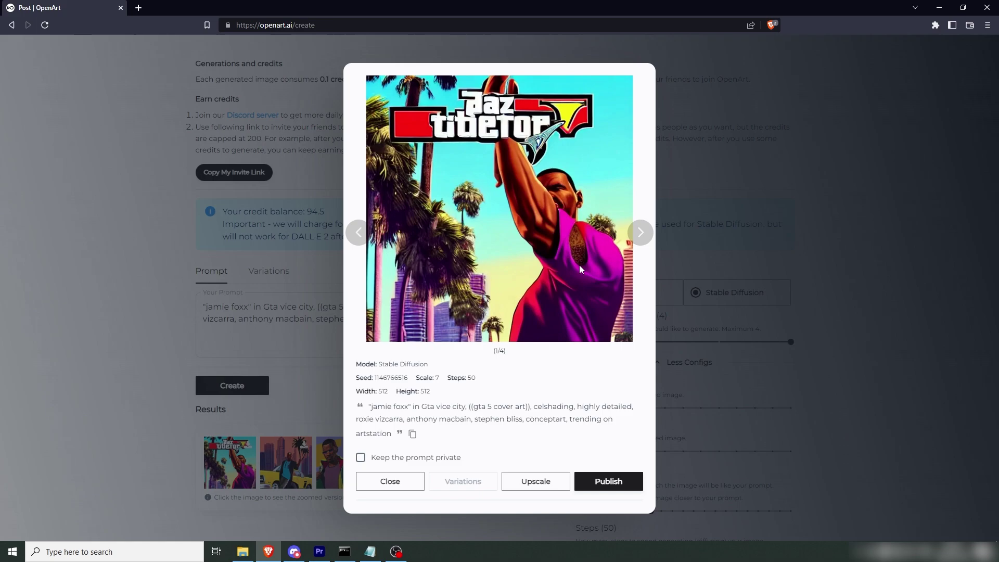
click(639, 233)
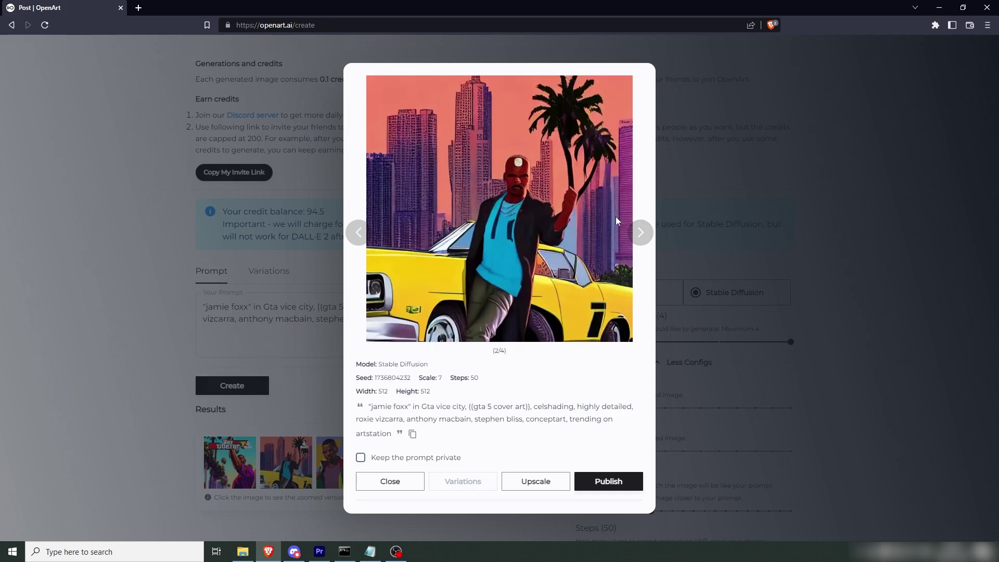
key(Right)
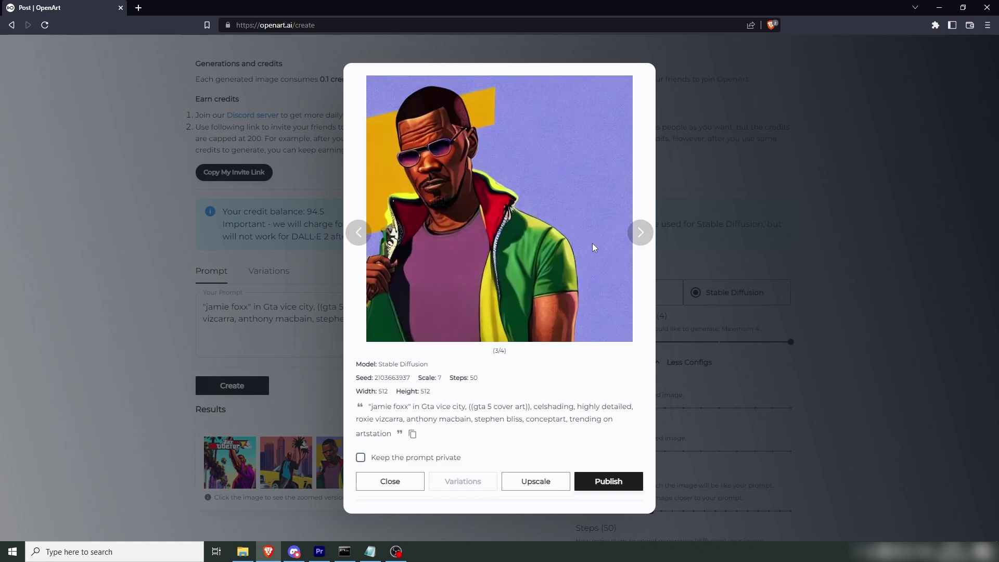
click(640, 232)
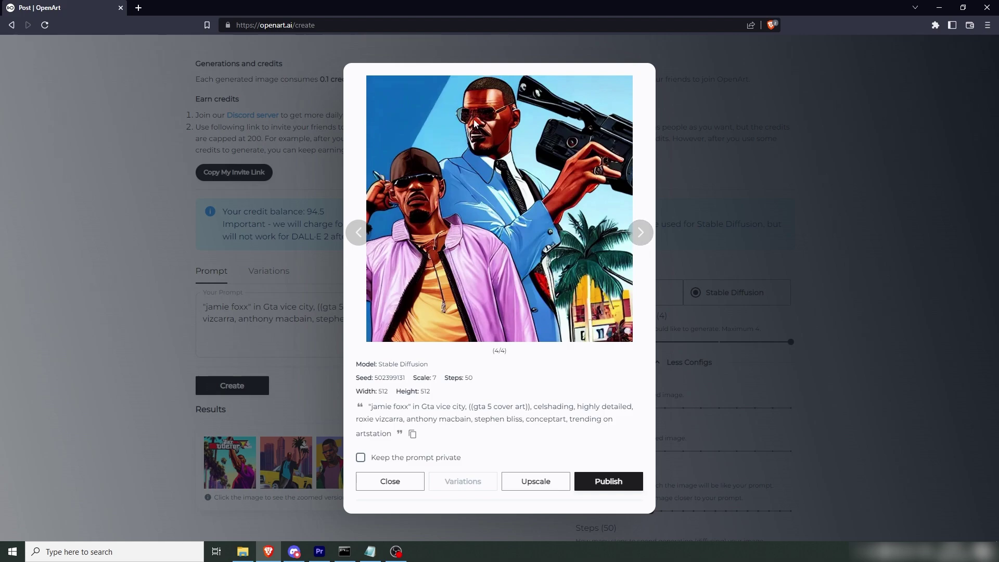